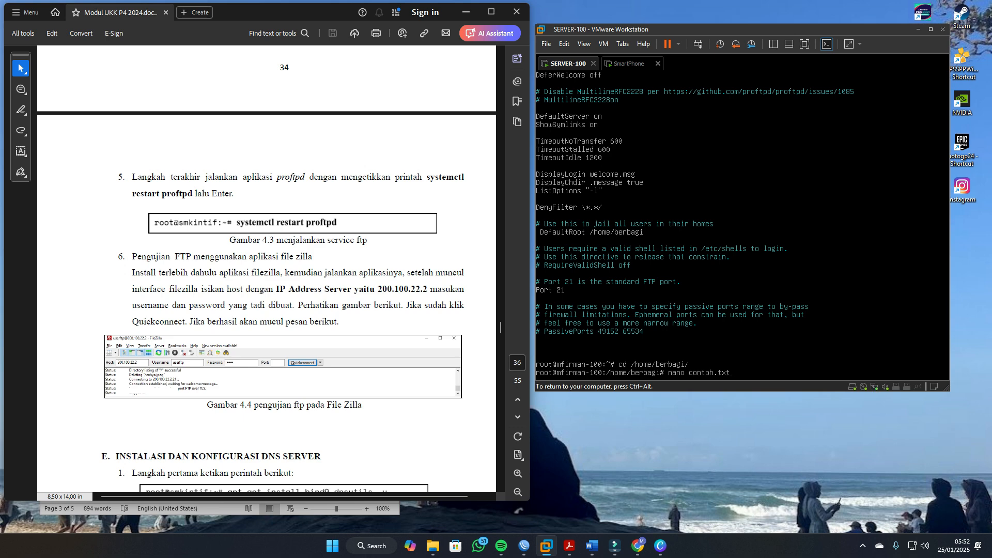
# Step: Create contoh.txt in /home/berbagi with nano, enter the text "asldjalksjdlksja", and save the file
pyautogui.press('Return')
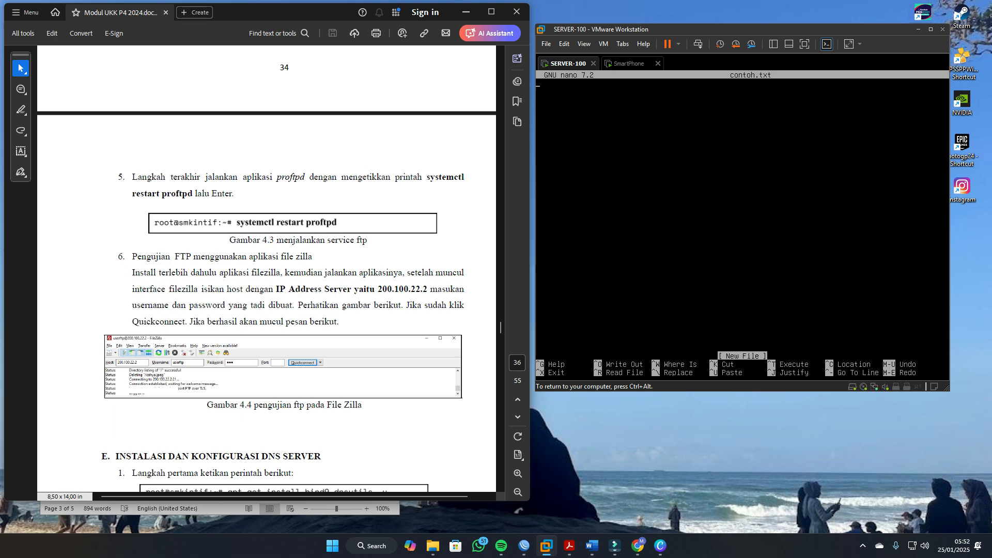
pyautogui.write('asldjalksjdlksja')
pyautogui.hotkey('ctrl', 'x')
pyautogui.press('y')
pyautogui.press('Return')
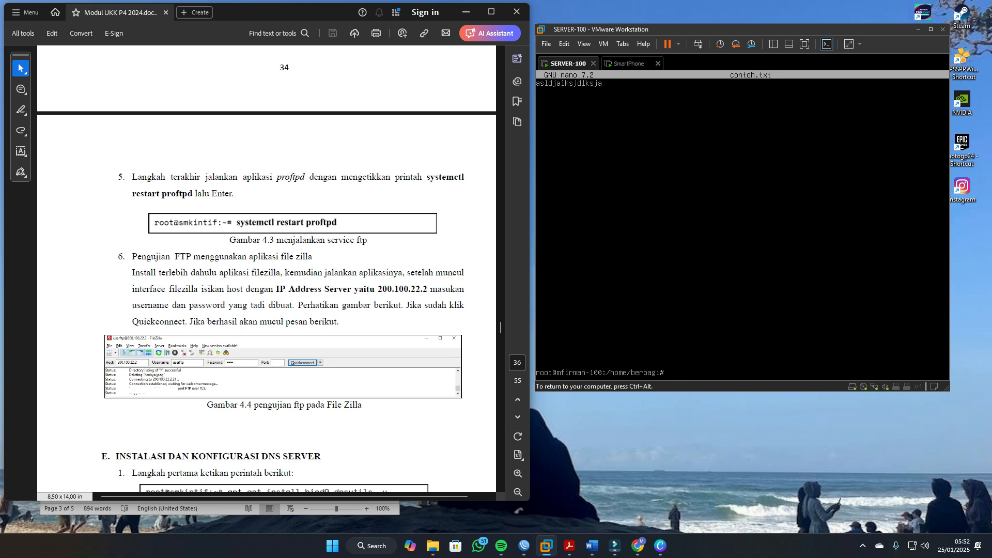
# Step: Switch to the SmartPhone virtual machine and connect FileZilla to 200.100.100.2 again, establishing the connection in a new tab
pyautogui.click(625, 64)
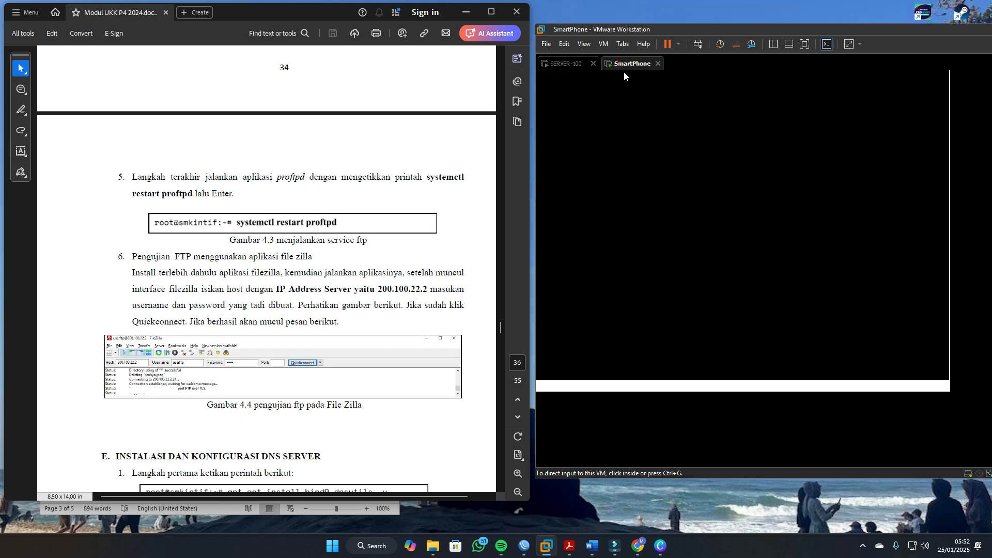
pyautogui.click(842, 130)
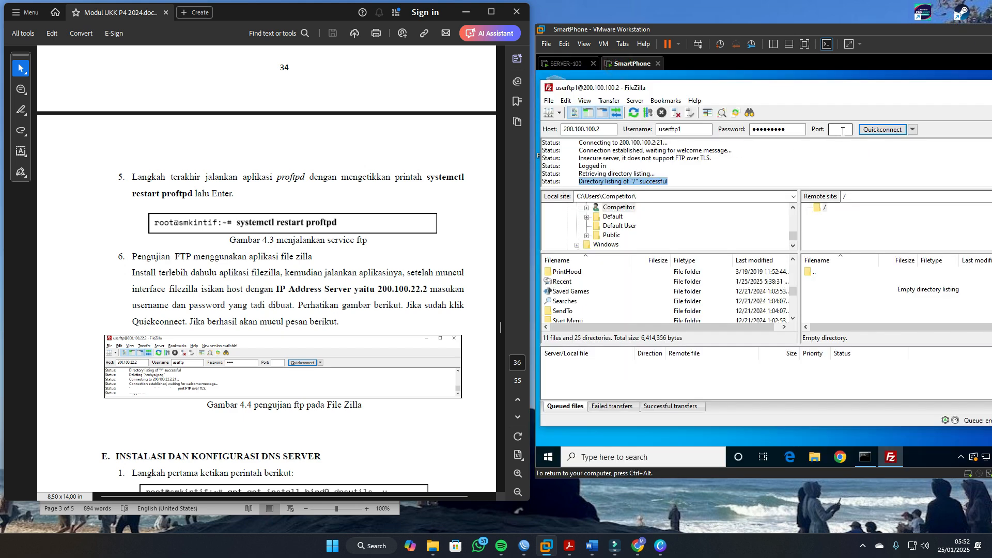
pyautogui.press('Return')
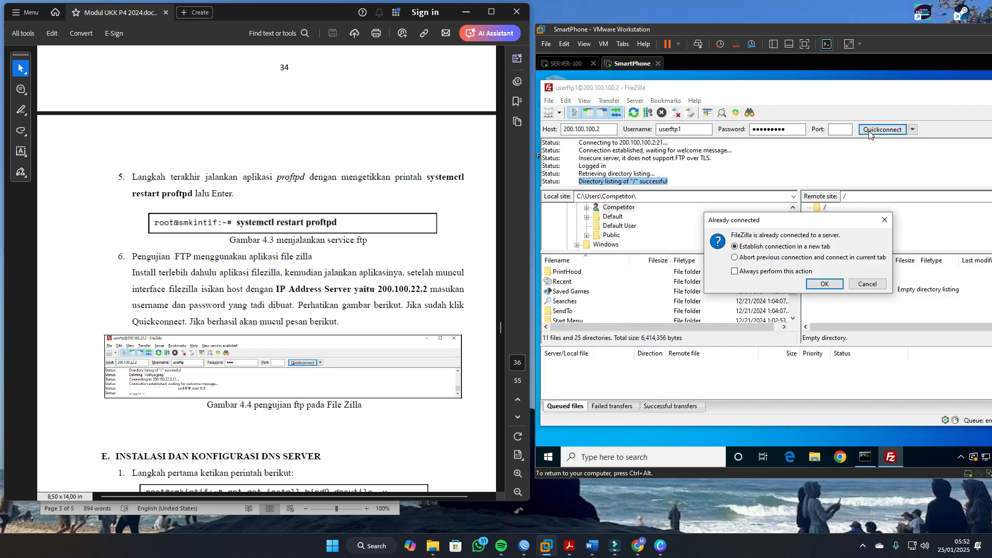
pyautogui.click(829, 284)
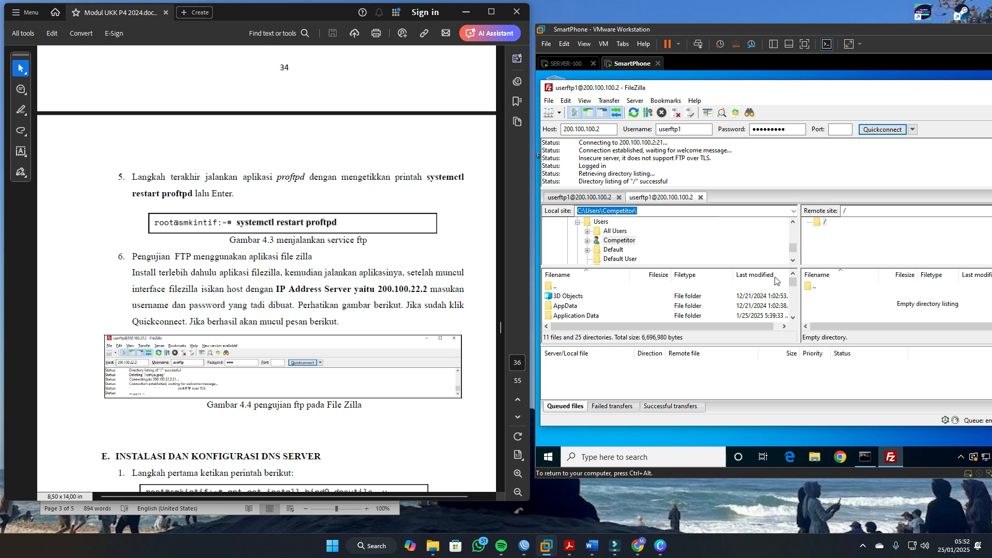
# Step: Open the Desktop folder of the Competitor account on FileZilla's local site
pyautogui.scroll(-1, 724, 252)
pyautogui.scroll(-2, 655, 305)
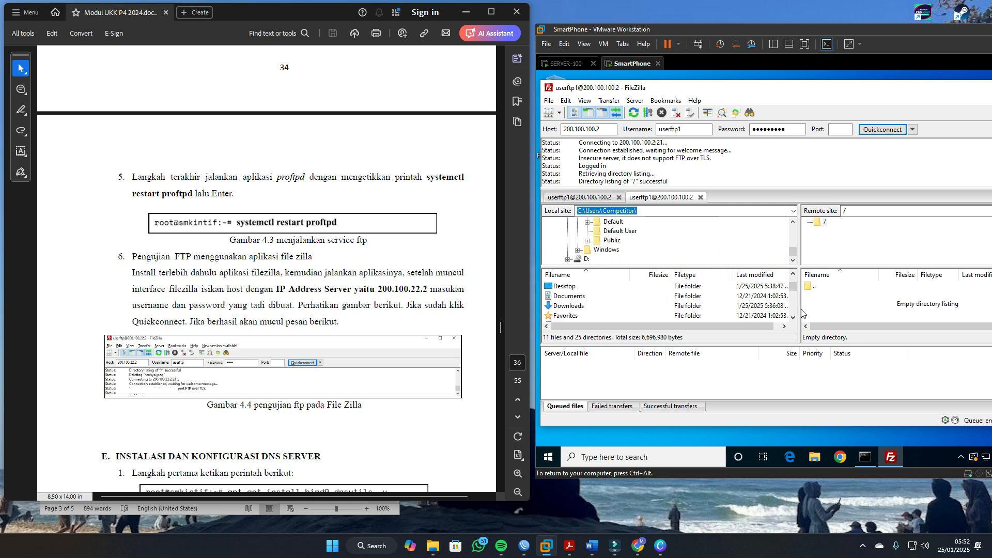
pyautogui.scroll(2, 708, 308)
pyautogui.scroll(-1, 672, 288)
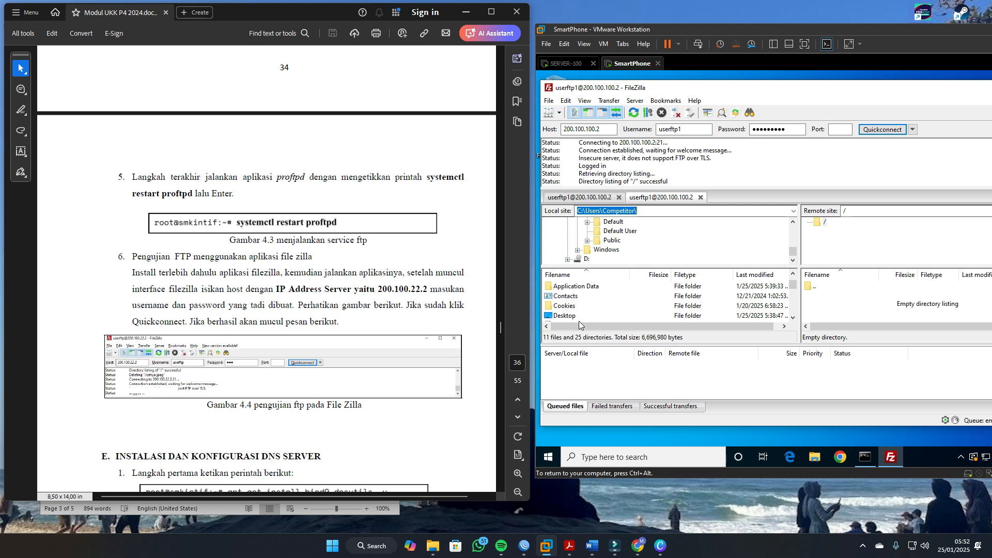
pyautogui.doubleClick(564, 316)
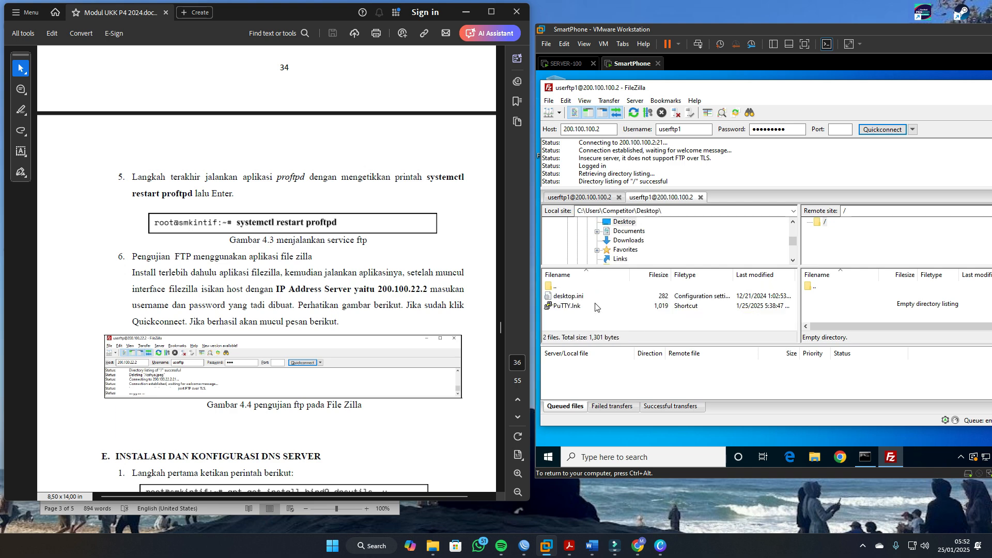
# Step: Minimize FileZilla and create a new text document on the Windows desktop, keeping its default name
pyautogui.moveTo(938, 85); pyautogui.dragTo(833, 102)
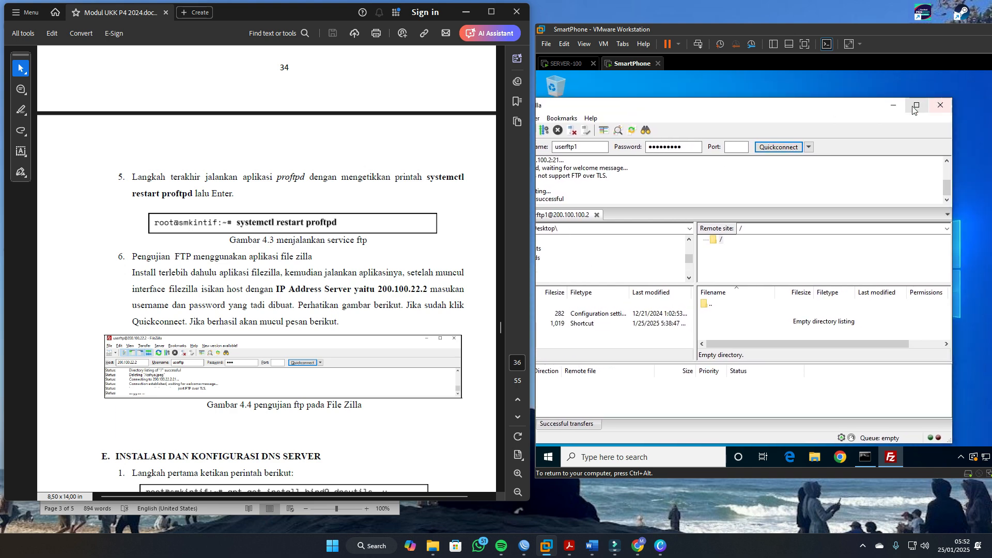
pyautogui.click(897, 108)
pyautogui.rightClick(595, 227)
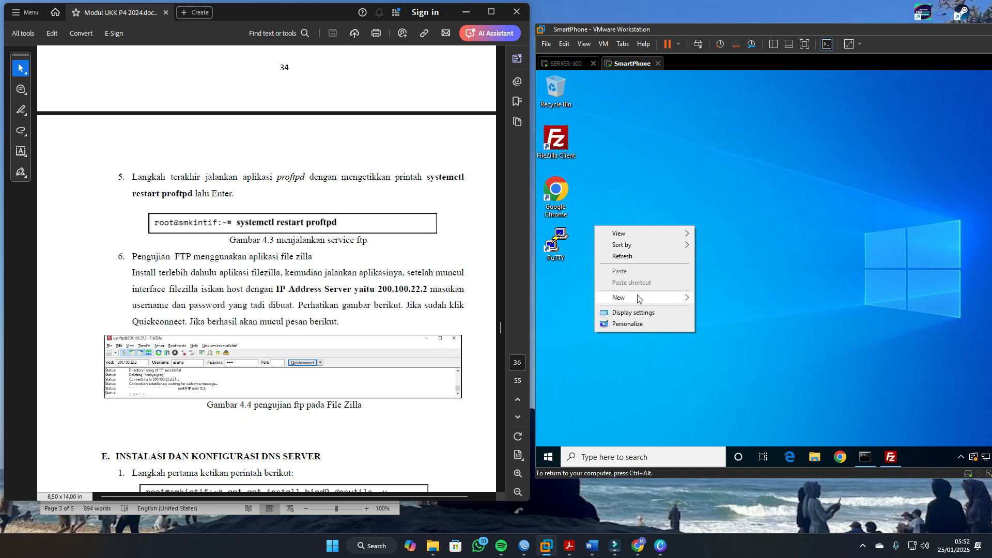
pyautogui.moveTo(687, 304)
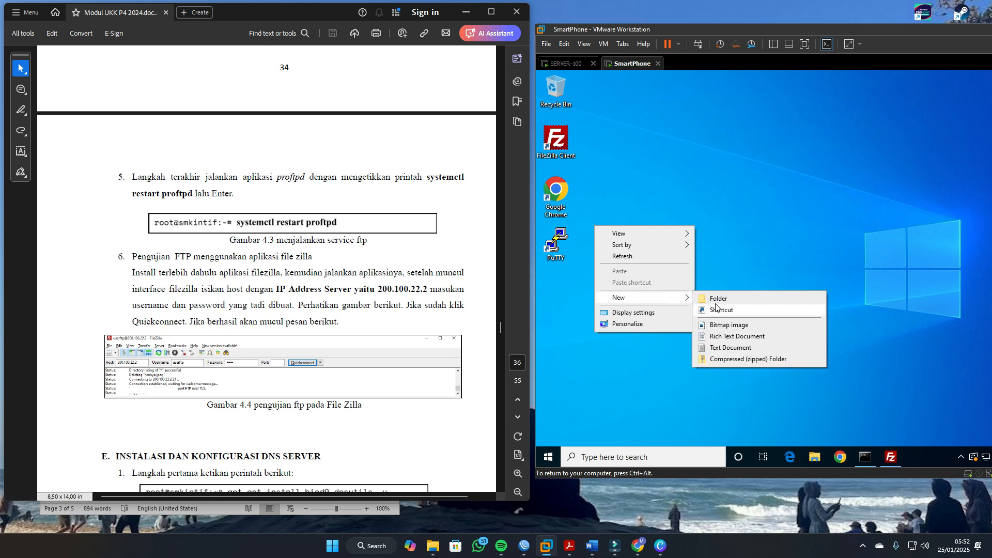
pyautogui.click(729, 348)
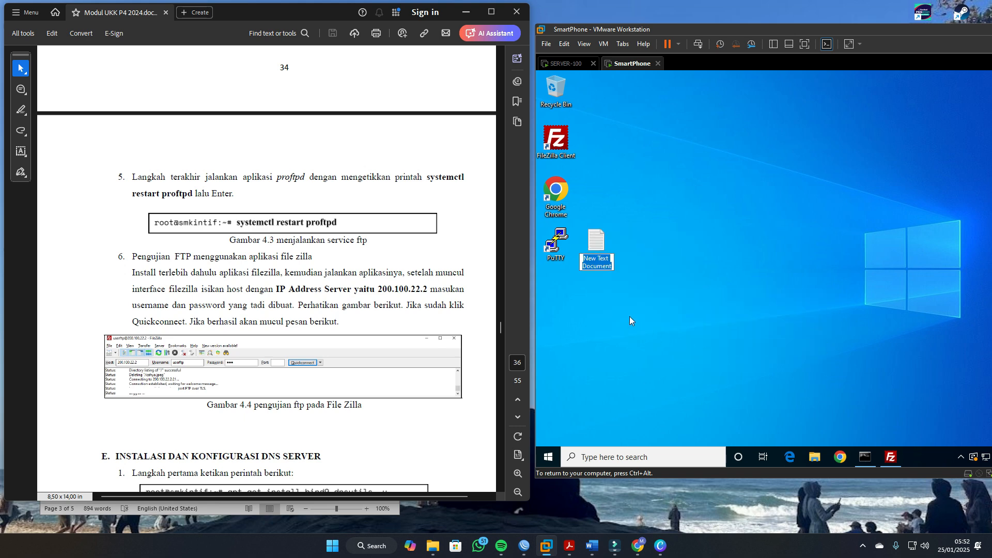
pyautogui.press('Return')
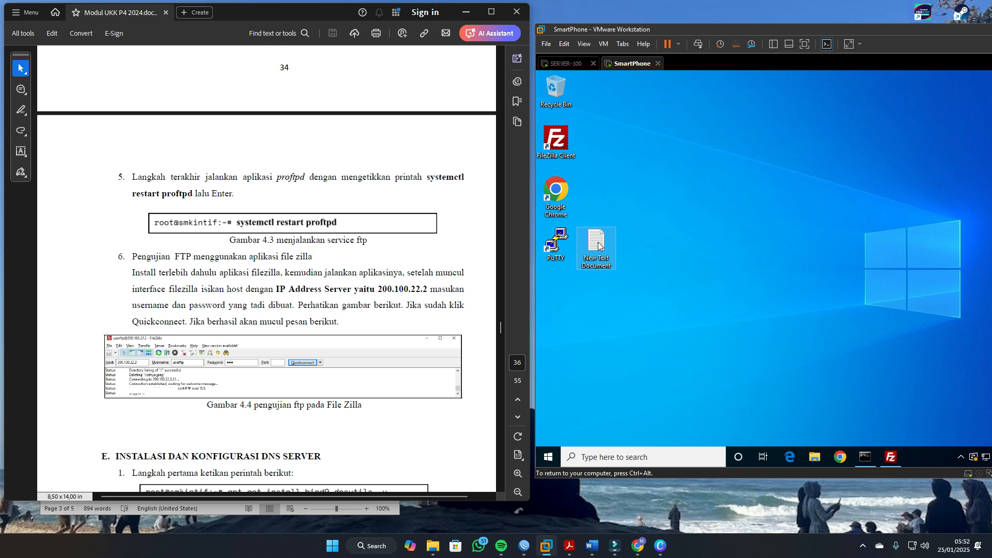
pyautogui.doubleClick(566, 142)
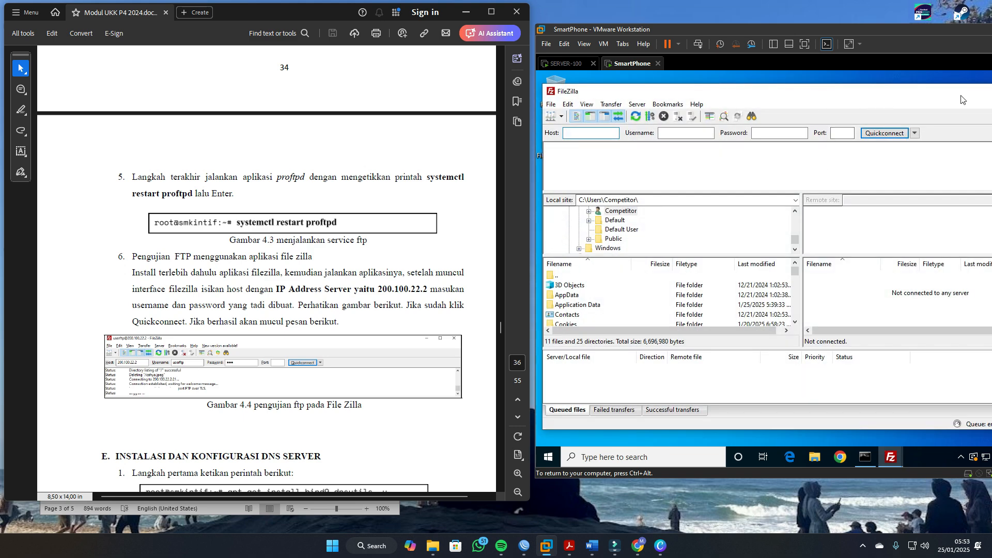
pyautogui.moveTo(964, 98); pyautogui.dragTo(871, 104)
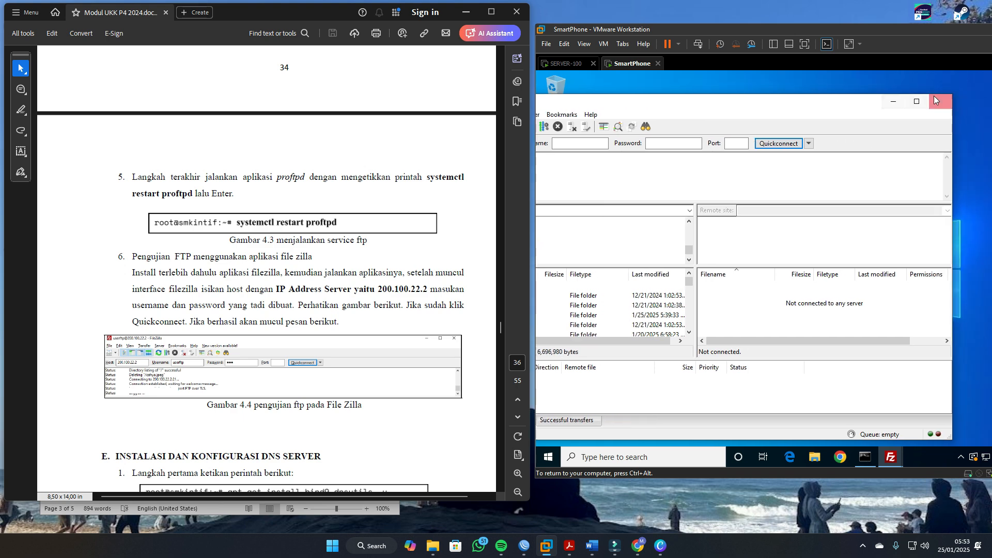
pyautogui.click(940, 102)
# Step: Restore the connected FileZilla window and reload the local Desktop listing by leaving the folder and reopening it
pyautogui.click(897, 456)
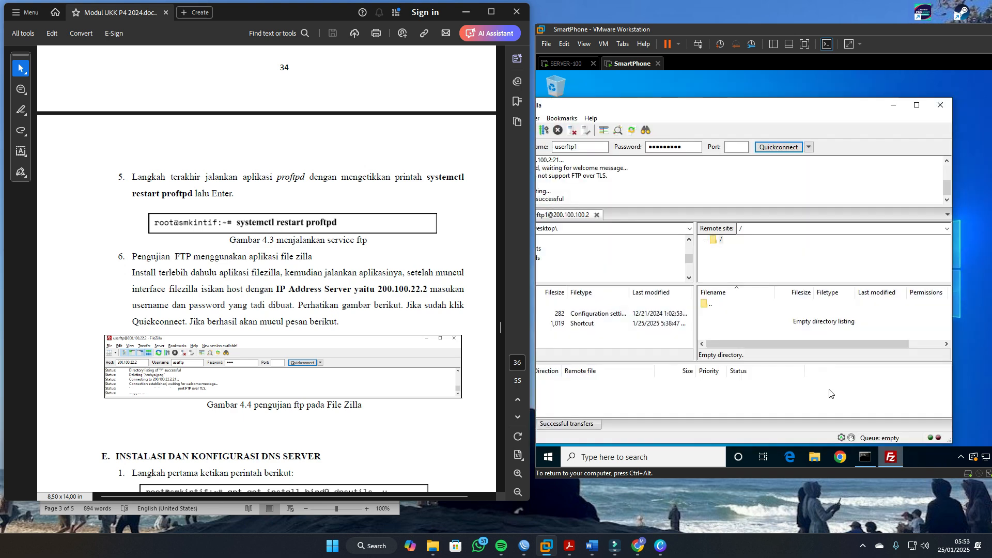
pyautogui.moveTo(647, 107); pyautogui.dragTo(787, 87)
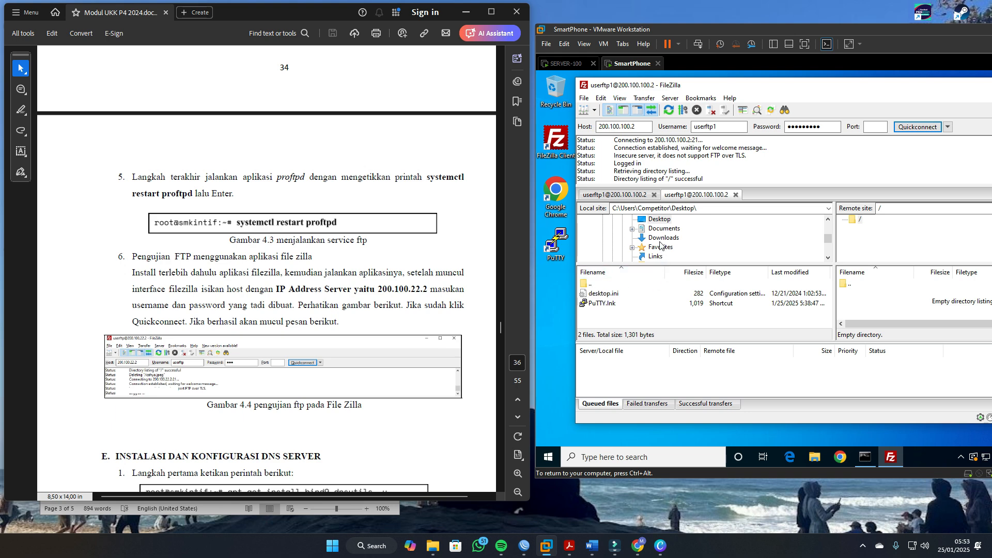
pyautogui.click(660, 220)
pyautogui.doubleClick(589, 285)
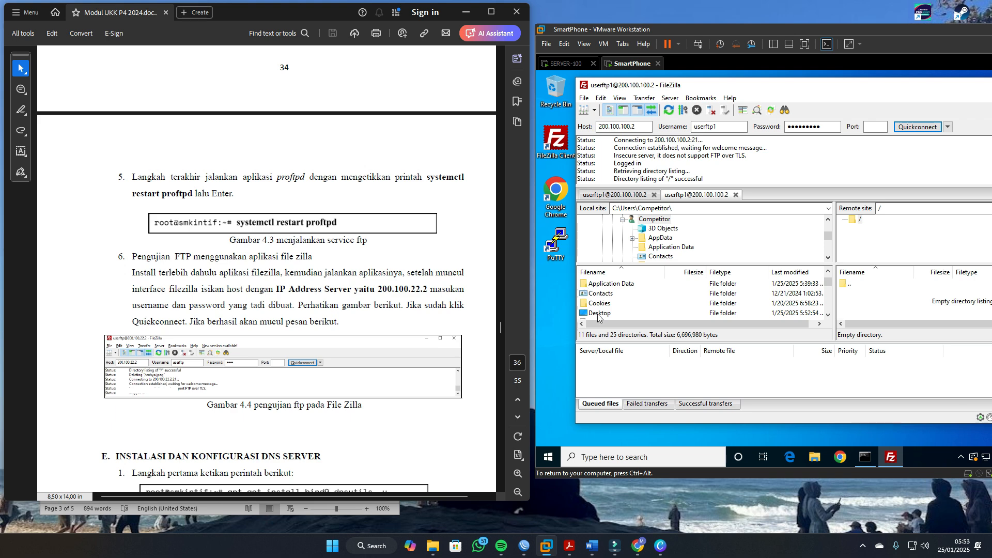
pyautogui.doubleClick(598, 315)
# Step: Upload New Text Document.txt from the local Desktop to the FTP server's root directory
pyautogui.click(605, 305)
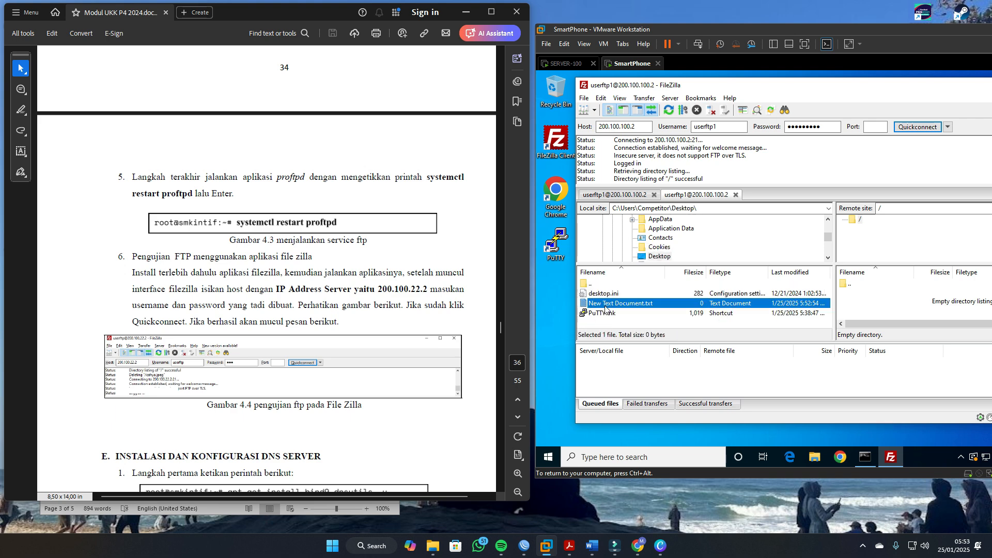
pyautogui.rightClick(606, 307)
pyautogui.click(627, 313)
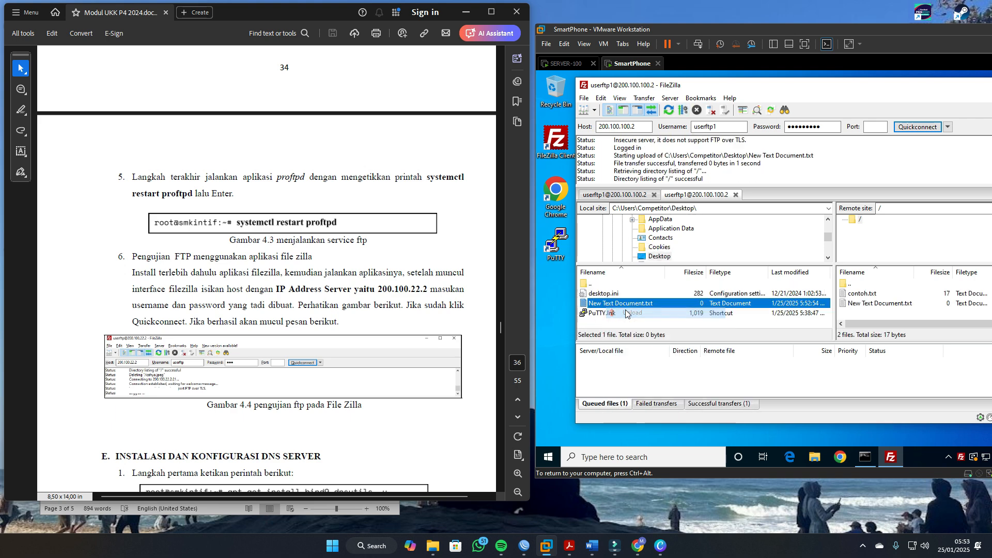
# Step: Download contoh.txt from the FTP server's root directory to the local Desktop folder
pyautogui.moveTo(788, 93); pyautogui.dragTo(739, 92)
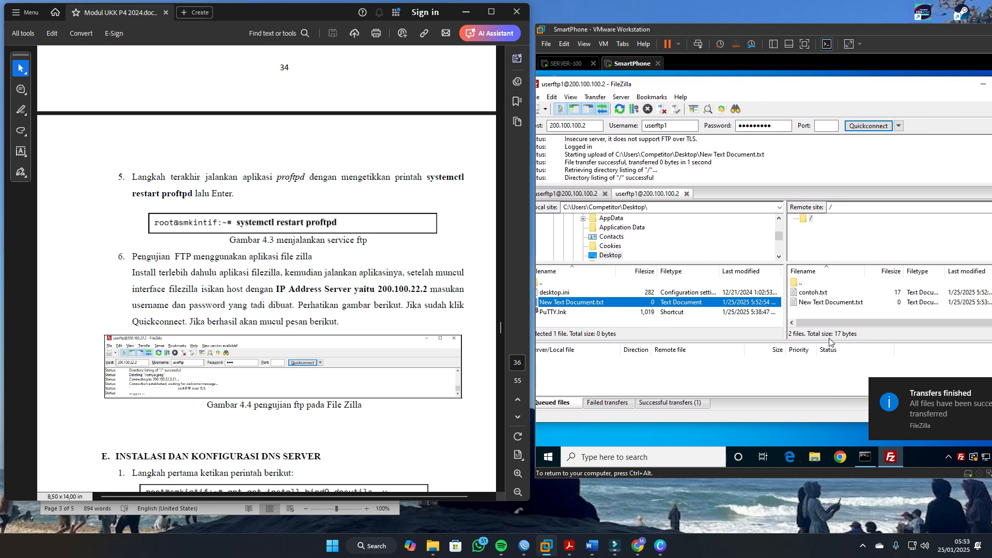
pyautogui.click(806, 375)
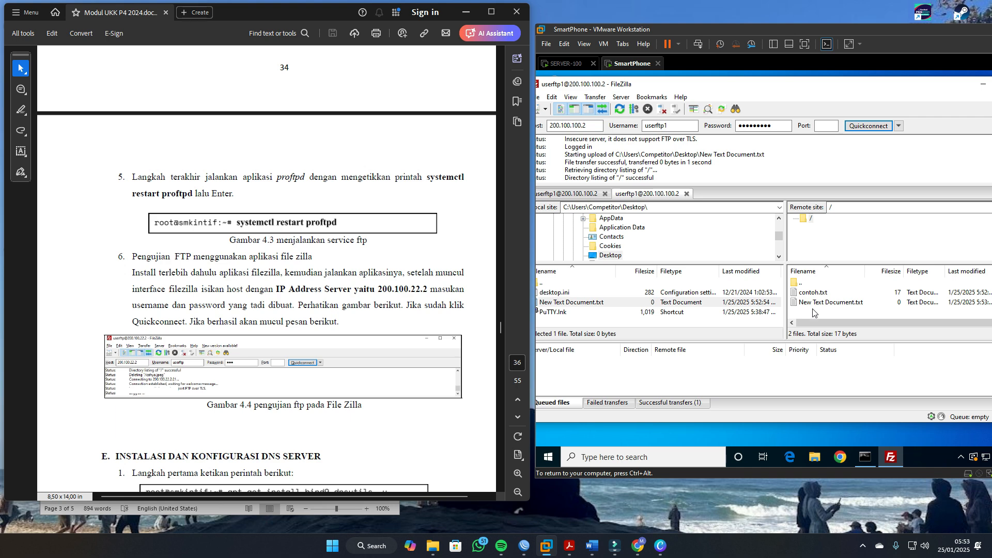
pyautogui.click(816, 303)
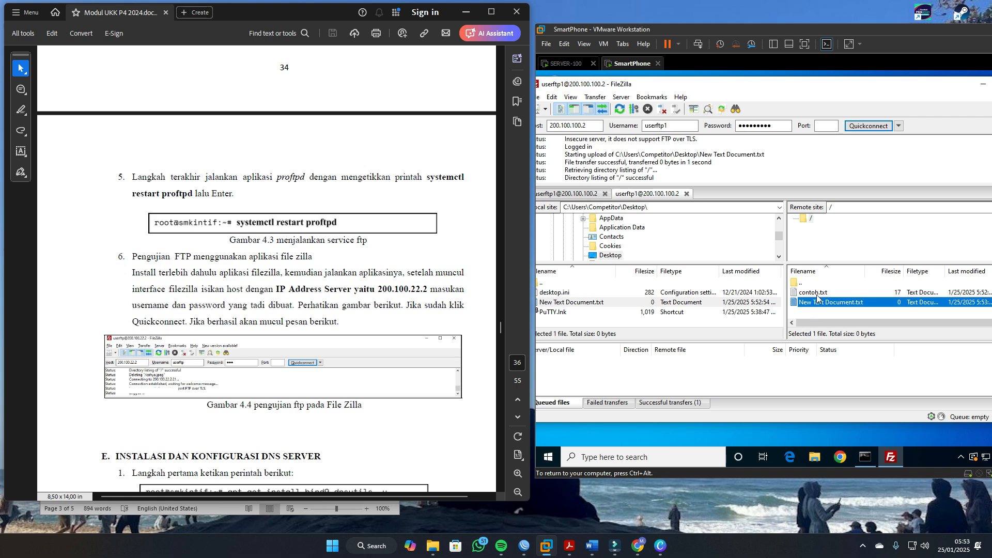
pyautogui.click(817, 294)
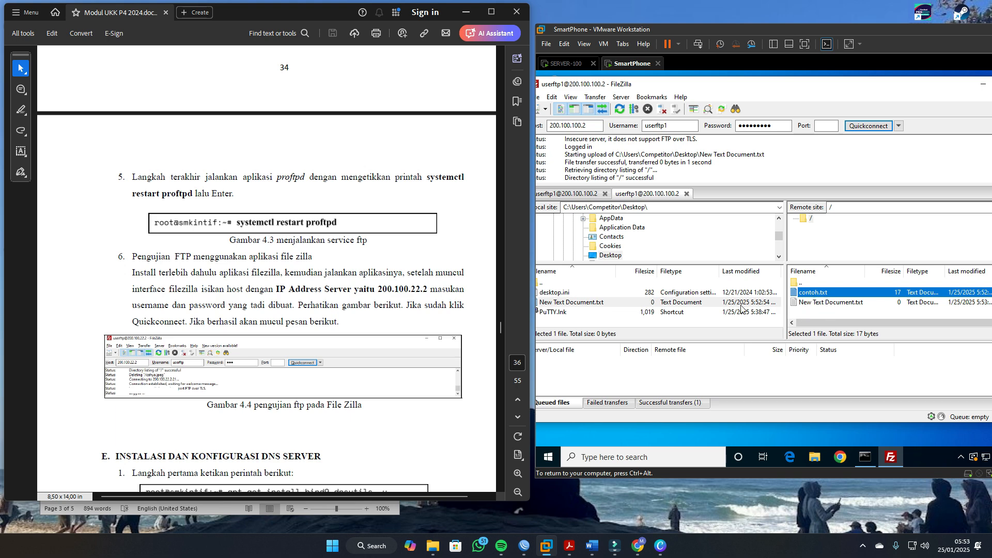
pyautogui.rightClick(819, 296)
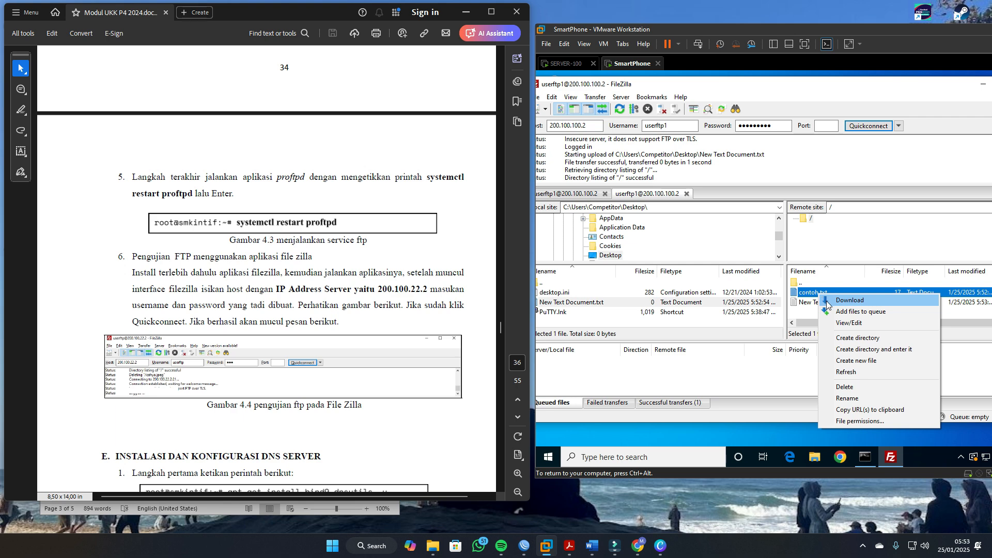
pyautogui.click(837, 301)
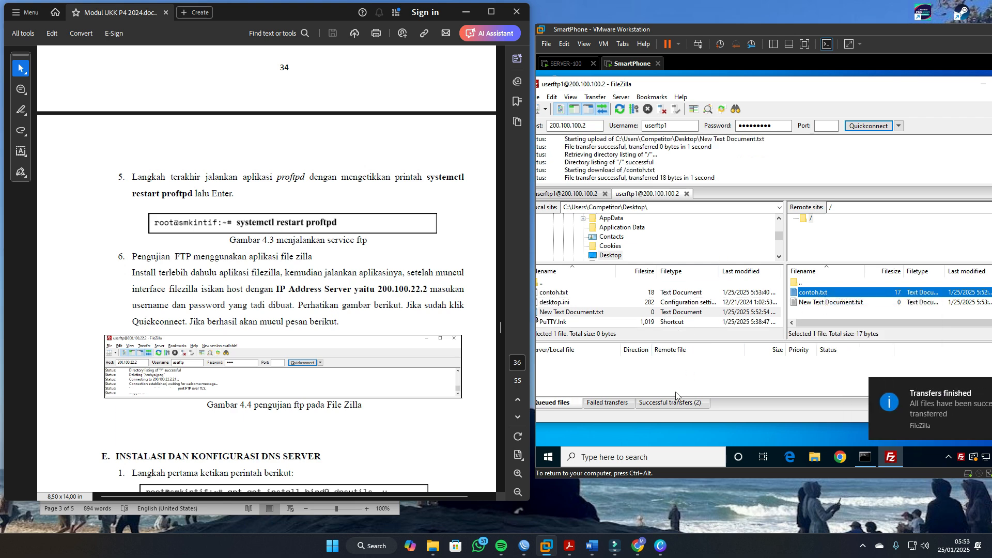
# Step: Check the transferred files in the local listing, minimize FileZilla, and view the desktop copy of contoh.txt in Notepad before closing it
pyautogui.moveTo(689, 89); pyautogui.dragTo(726, 86)
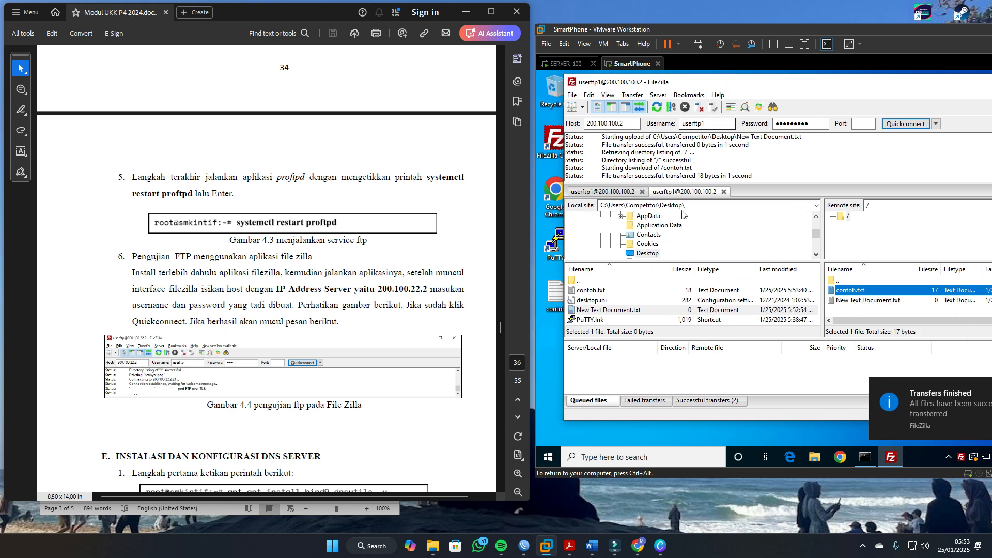
pyautogui.click(607, 292)
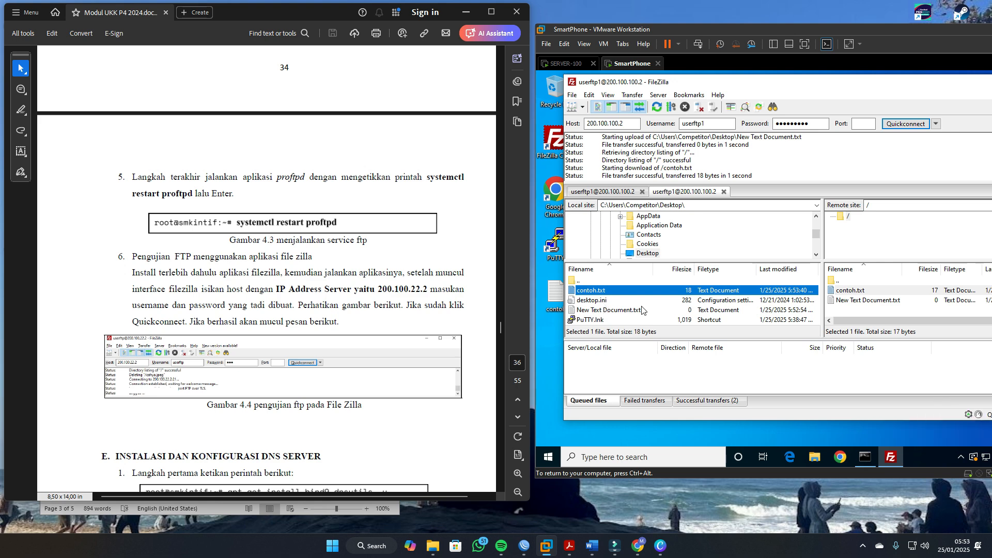
pyautogui.click(611, 312)
pyautogui.moveTo(944, 85); pyautogui.dragTo(863, 99)
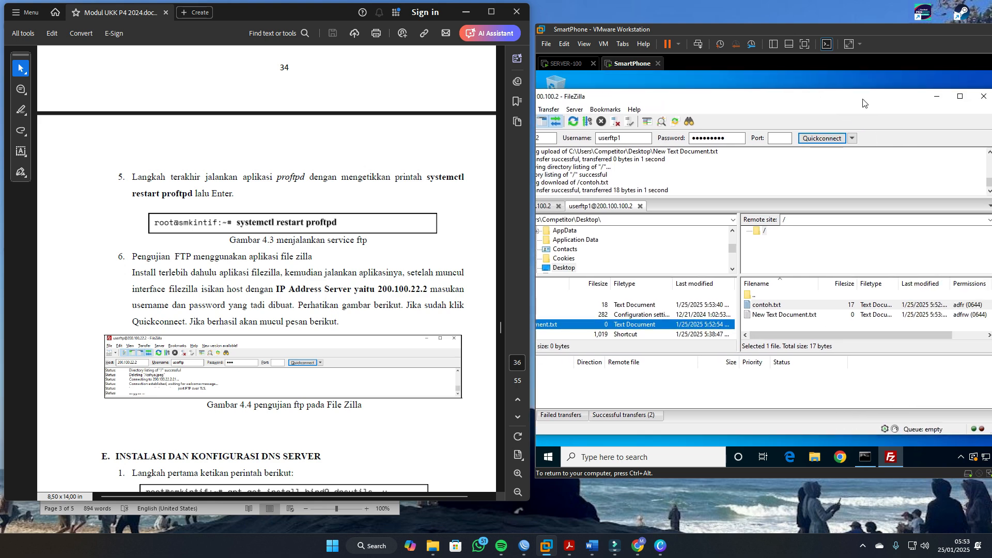
pyautogui.click(932, 96)
pyautogui.click(681, 338)
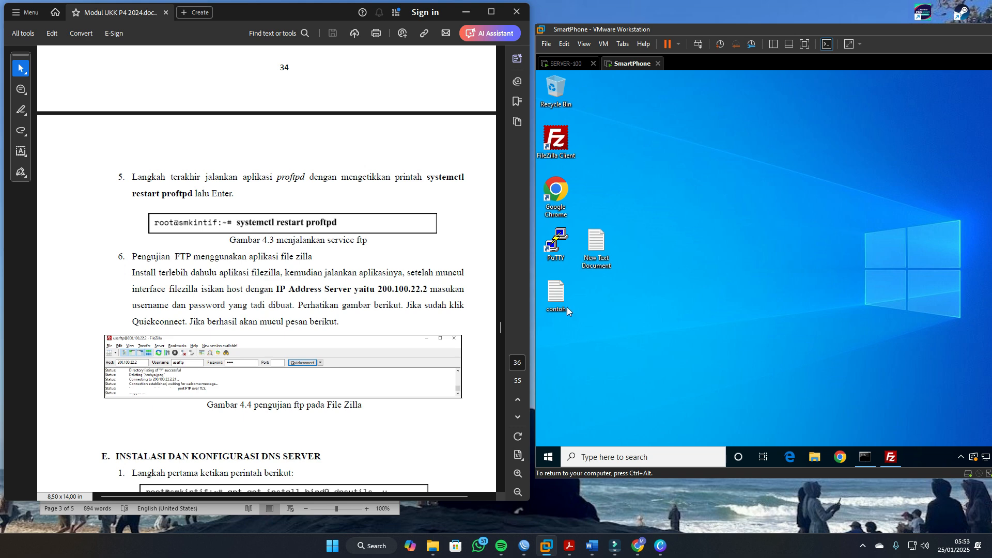
pyautogui.doubleClick(541, 298)
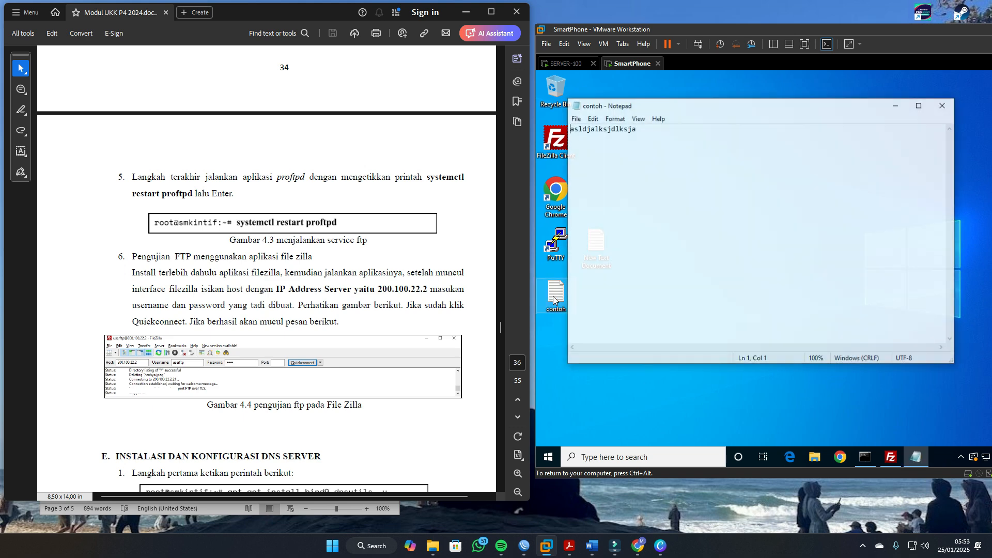
pyautogui.click(943, 105)
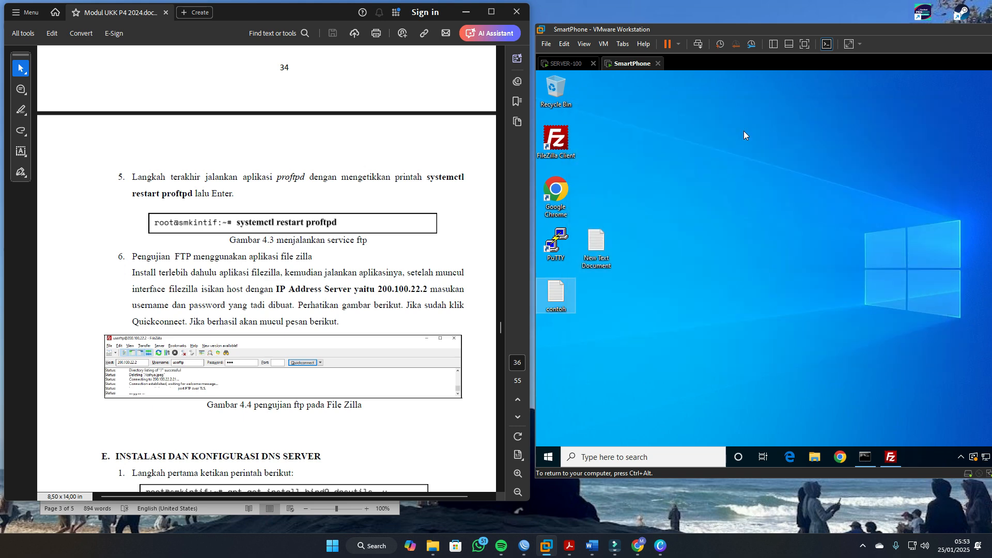
# Step: Switch to the SERVER-100 virtual machine and list the files in /home/berbagi
pyautogui.click(575, 64)
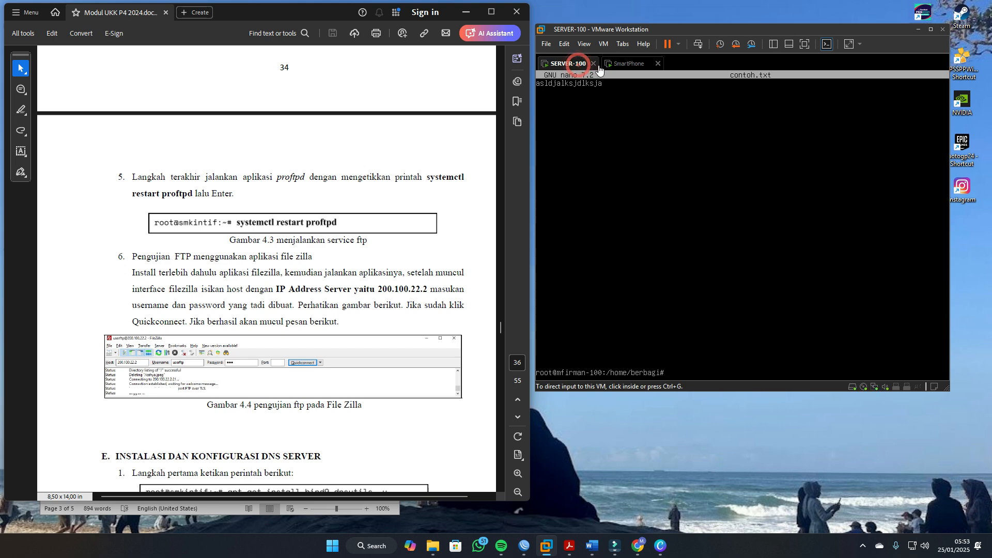
pyautogui.click(638, 167)
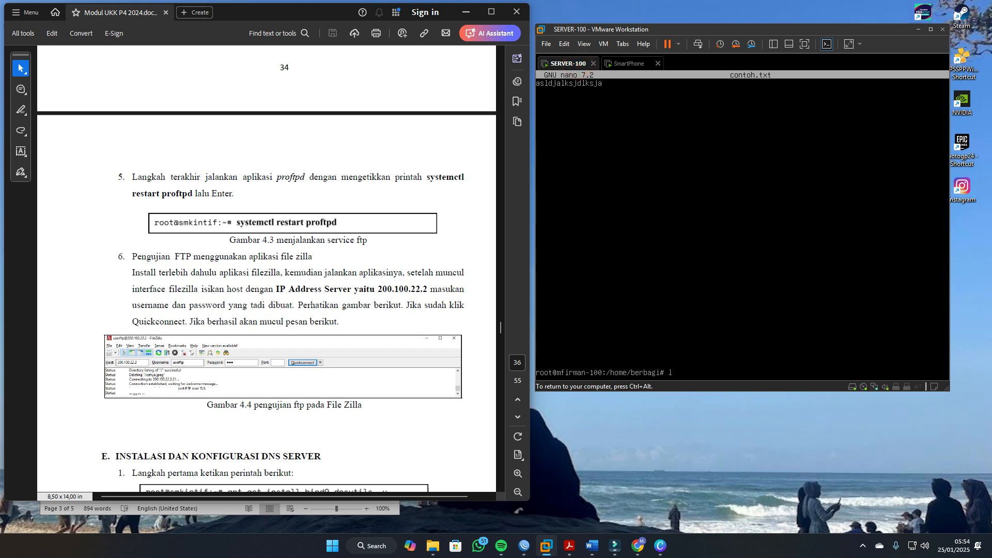
pyautogui.write('ls')
pyautogui.press('Return')
pyautogui.hotkey('ctrl', 'alt')
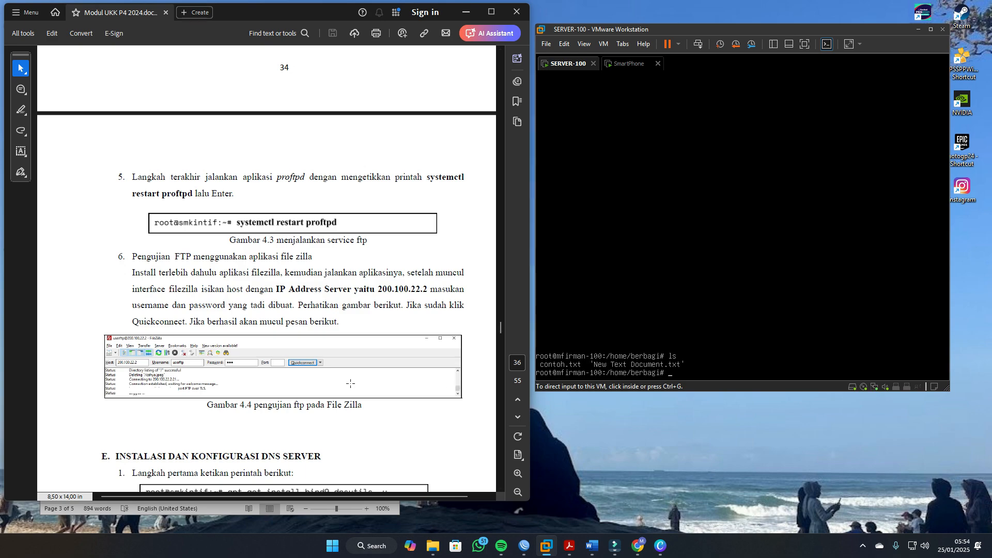
# Step: Find and read section C on installing and configuring the SSH remote server in the module PDF
pyautogui.scroll(20, 330, 381)
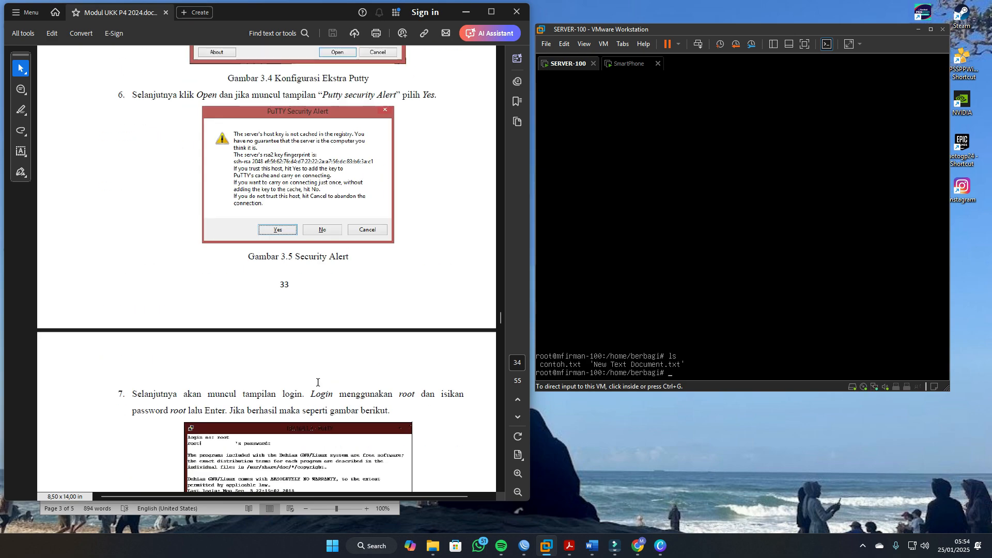
pyautogui.scroll(15, 289, 390)
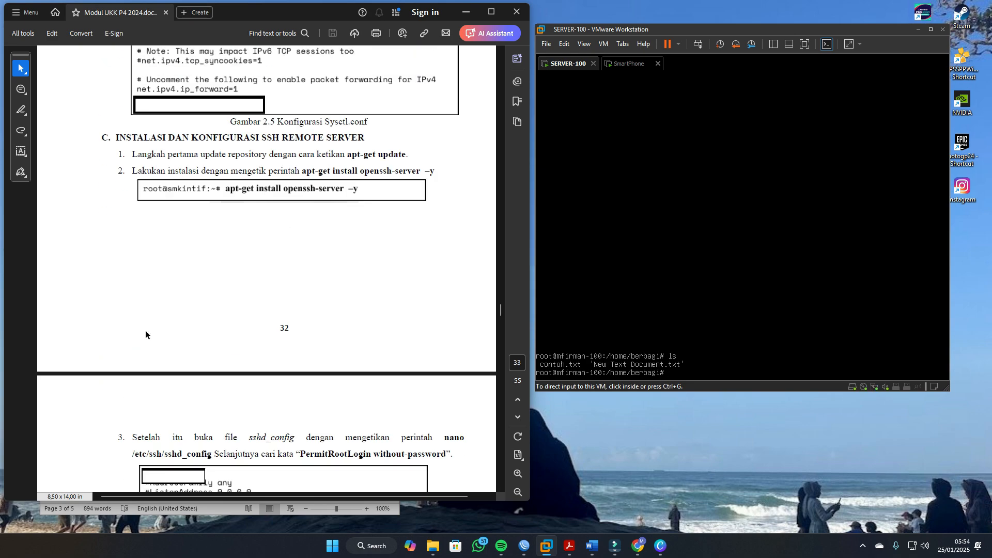
pyautogui.moveTo(145, 286); pyautogui.dragTo(259, 287)
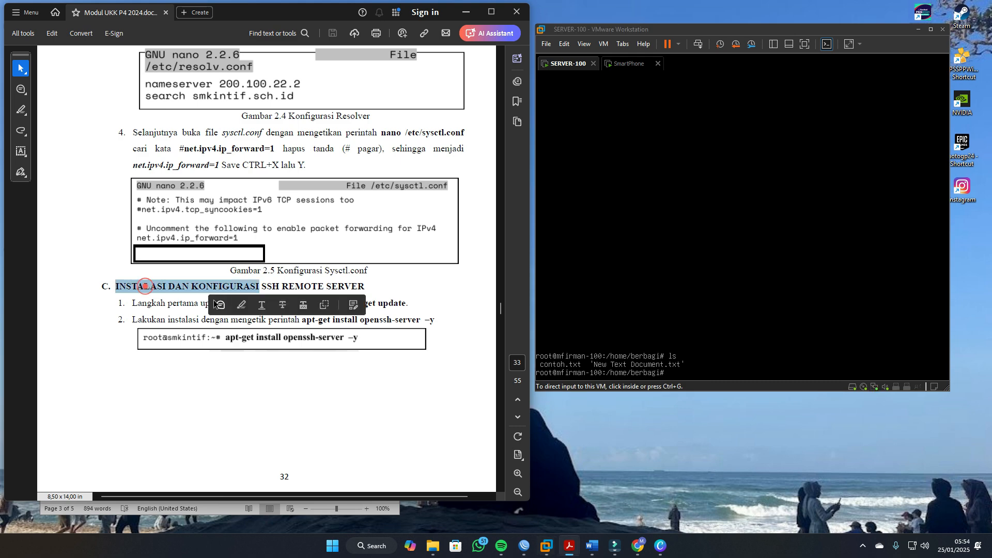
pyautogui.click(174, 316)
pyautogui.scroll(-2, 177, 314)
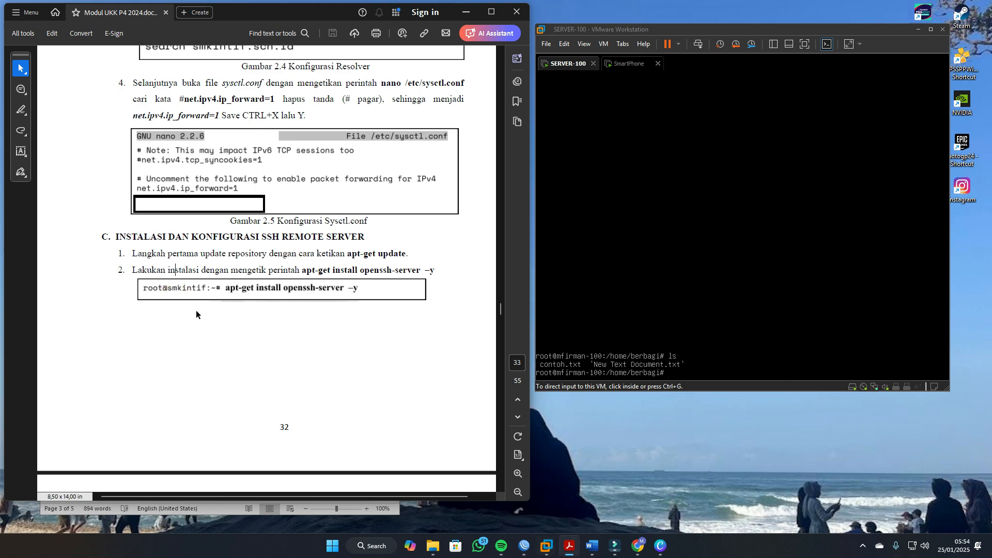
pyautogui.scroll(-1, 215, 304)
pyautogui.scroll(-1, 223, 306)
pyautogui.scroll(-2, 265, 258)
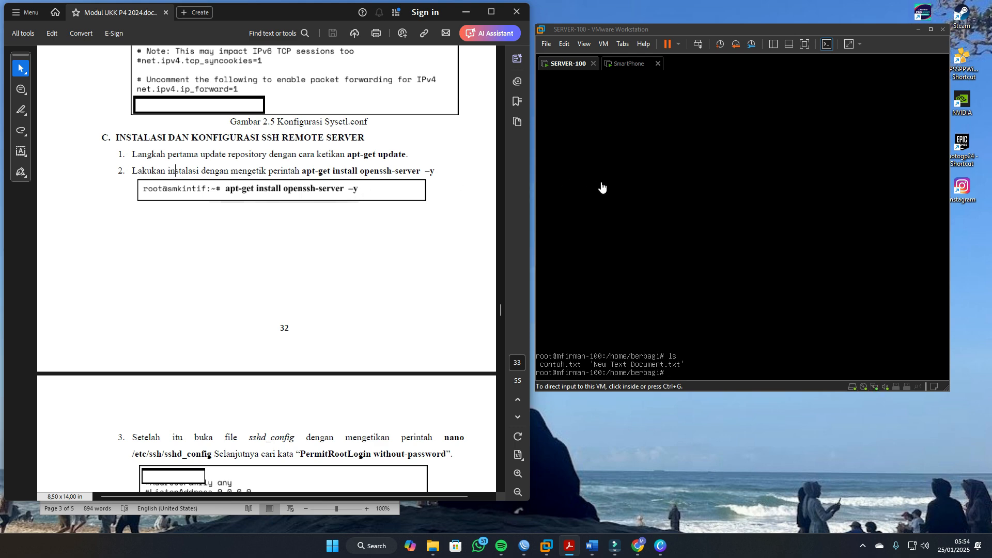
# Step: Clear the server terminal and install the openssh-server package with apt, accepting the installation
pyautogui.click(622, 195)
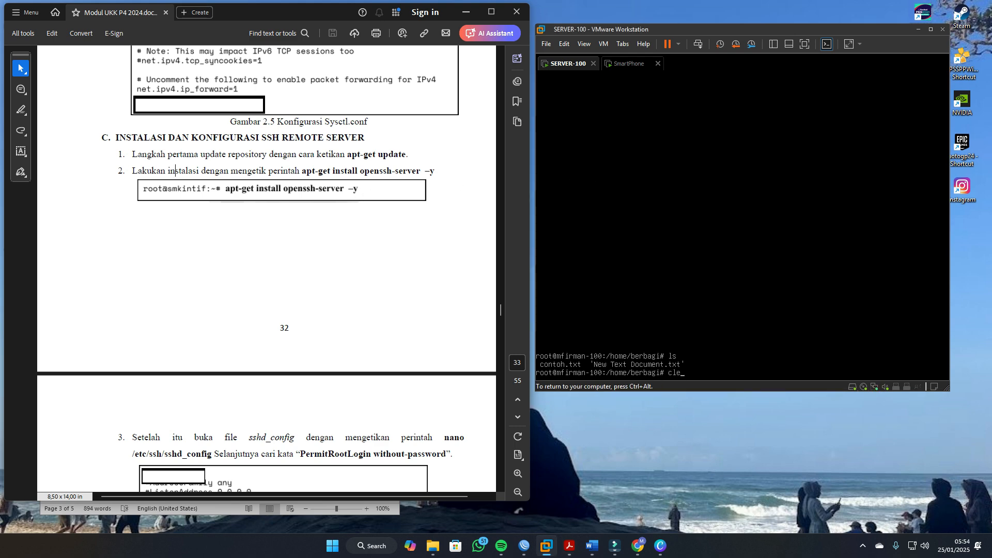
pyautogui.write('clear')
pyautogui.press('Return')
pyautogui.write('apt ')
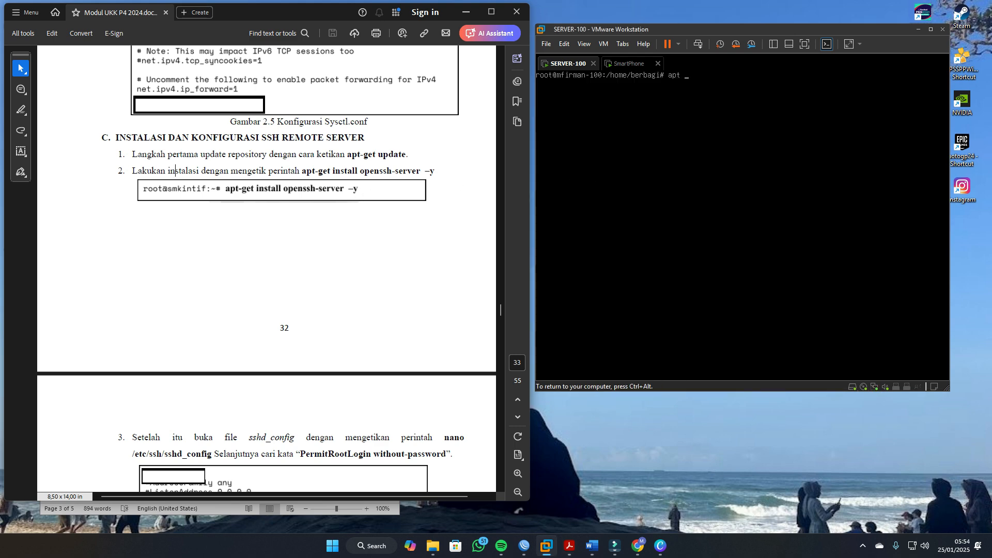
pyautogui.write('install openssh-server')
pyautogui.press('Return')
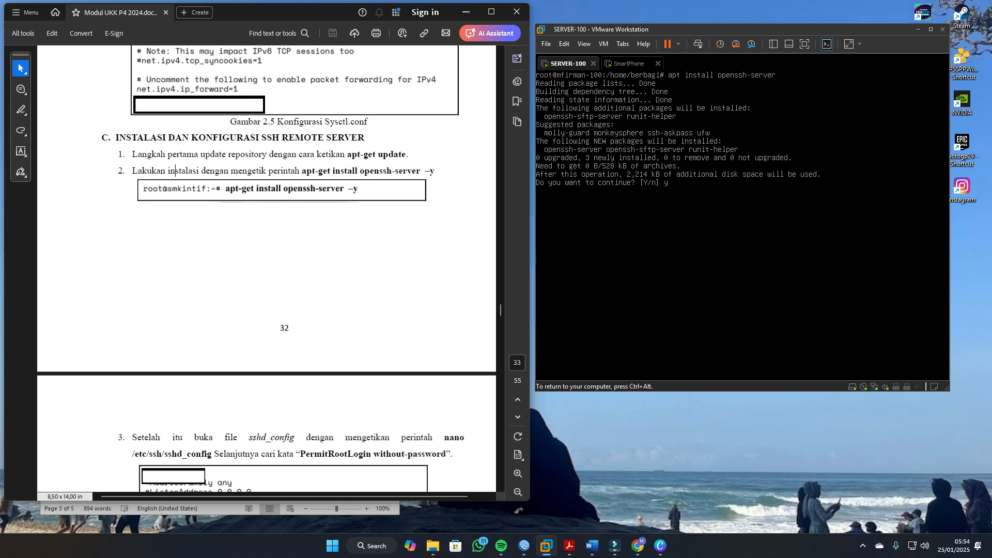
pyautogui.press('Return')
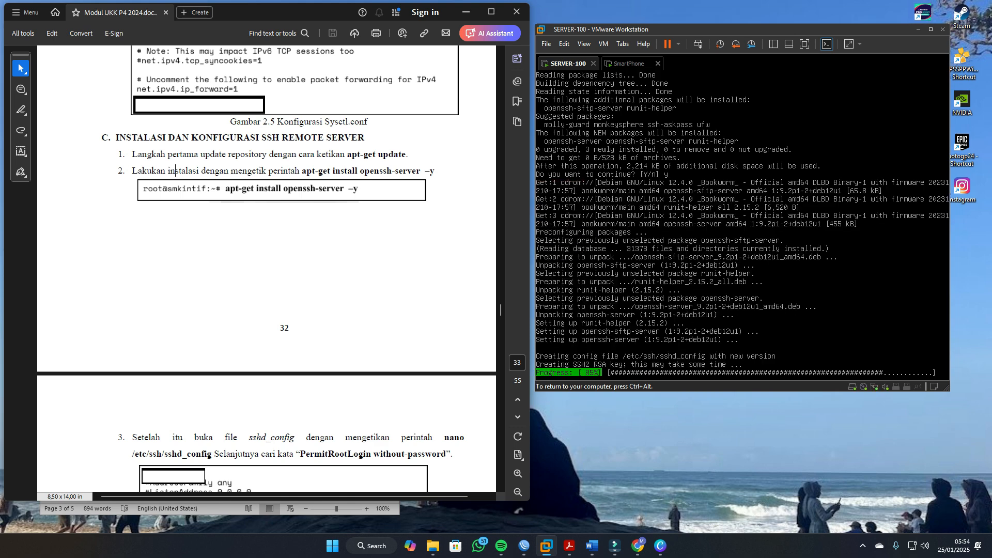
pyautogui.hotkey('ctrl', 'alt')
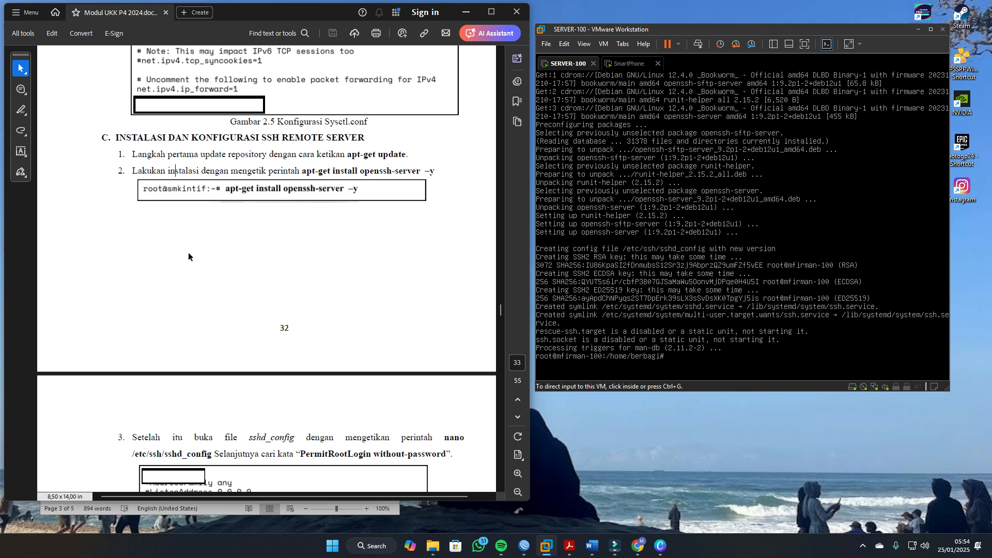
# Step: Review the module's sshd_config, SSH restart and PuTTY instructions, and check the SSH Server requirements in the Word document
pyautogui.scroll(-5, 190, 302)
pyautogui.scroll(-3, 190, 302)
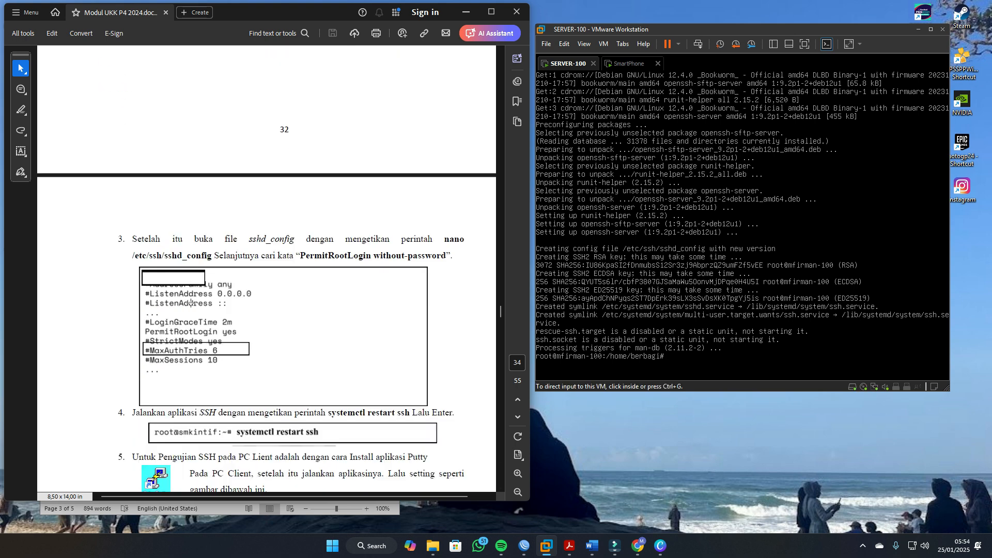
pyautogui.scroll(-1, 191, 268)
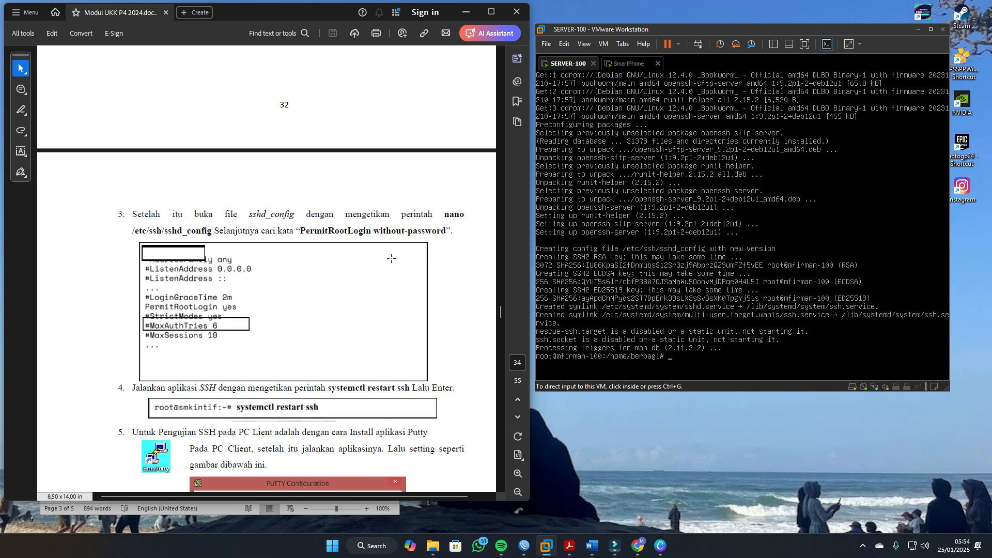
pyautogui.scroll(-2, 391, 258)
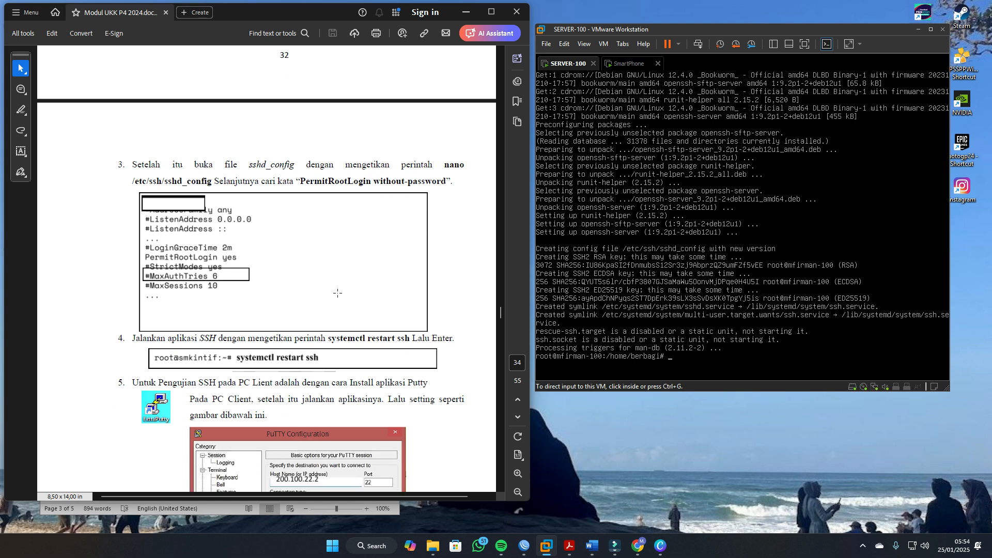
pyautogui.click(228, 260)
pyautogui.click(233, 259)
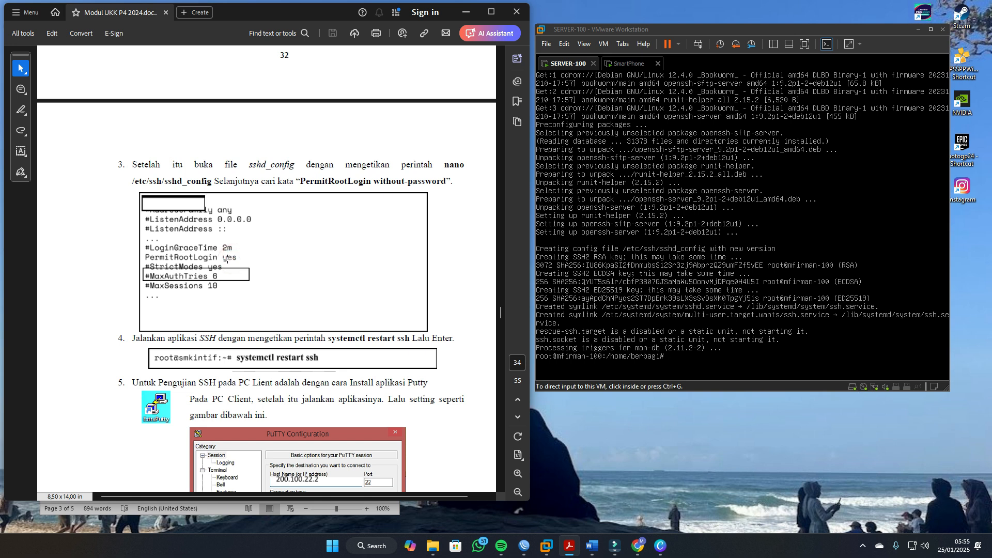
pyautogui.click(227, 258)
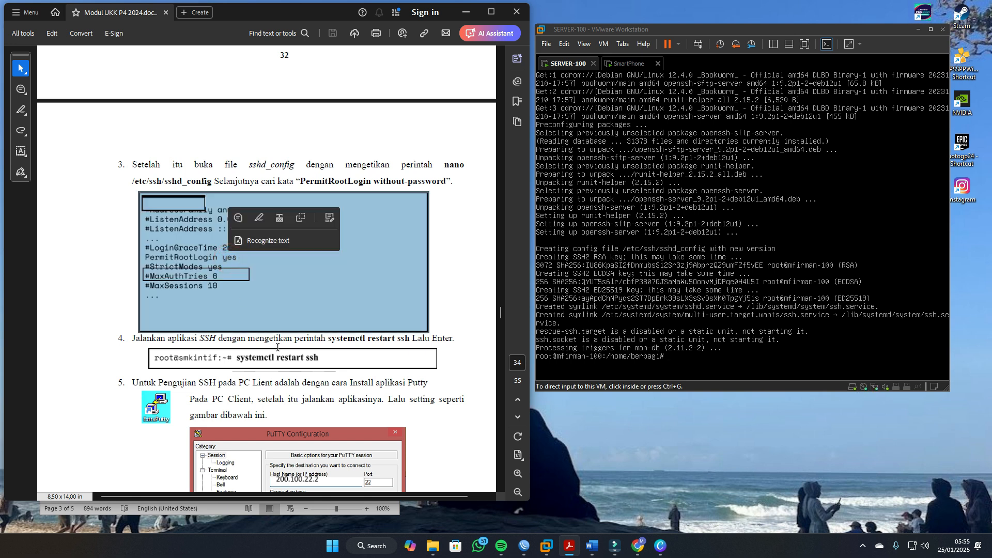
pyautogui.click(287, 344)
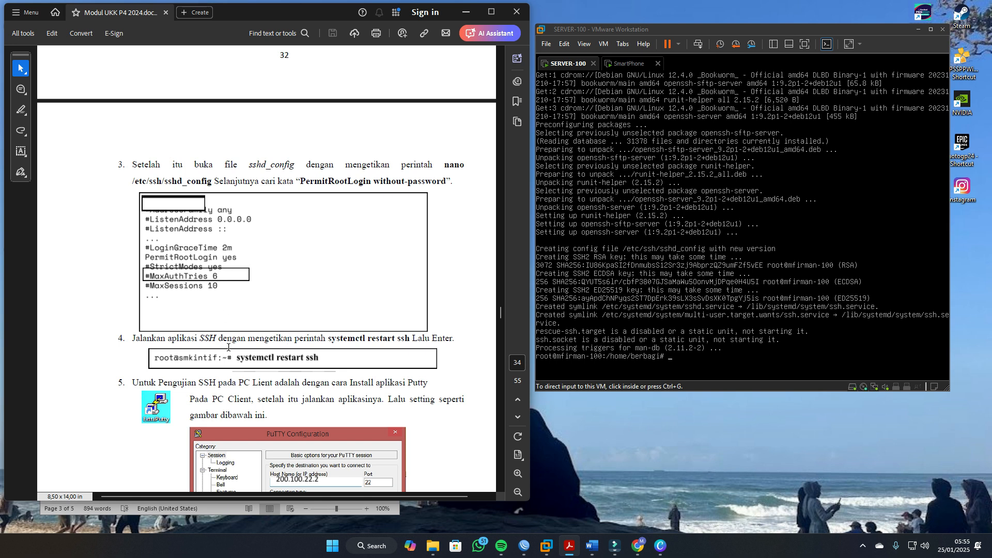
pyautogui.scroll(-1, 300, 358)
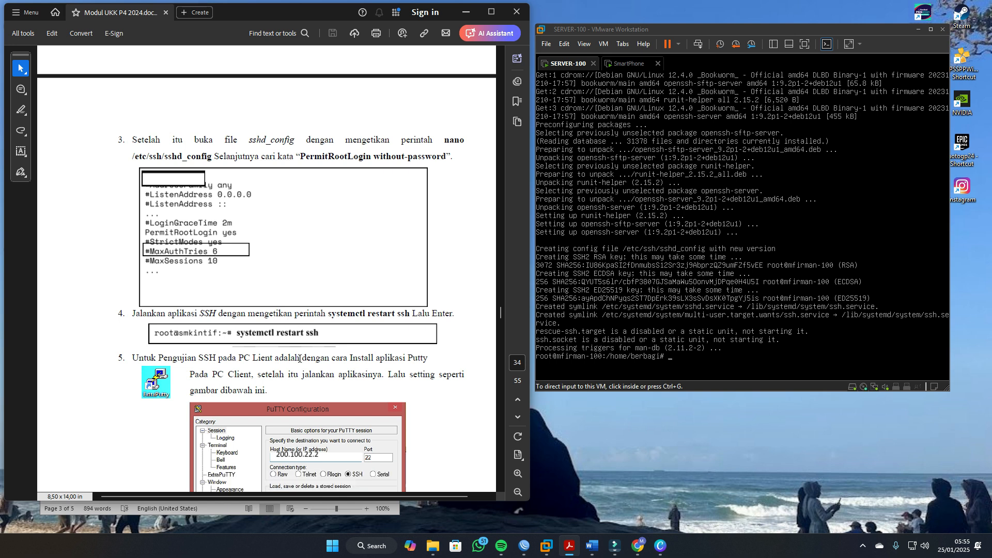
pyautogui.scroll(-2, 367, 468)
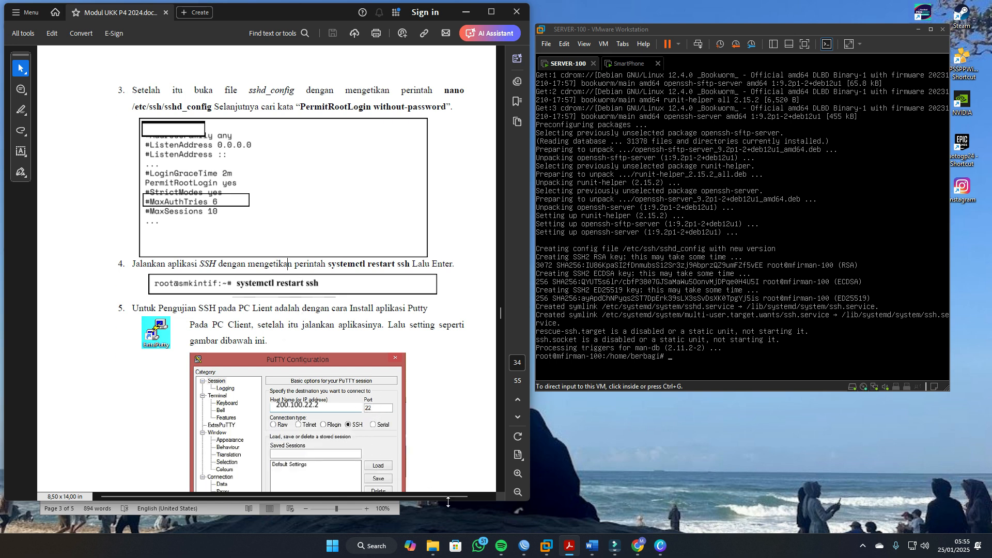
pyautogui.click(592, 545)
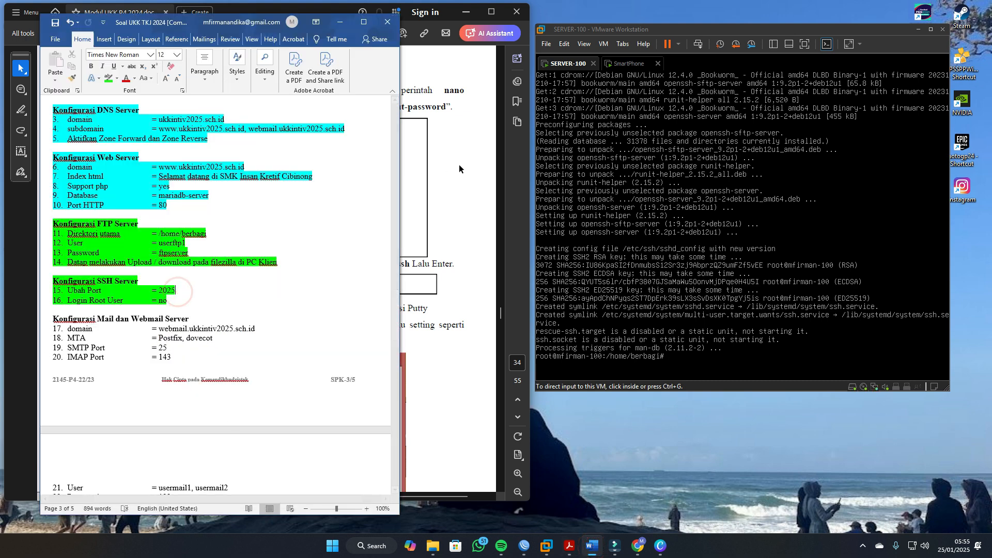
pyautogui.click(476, 250)
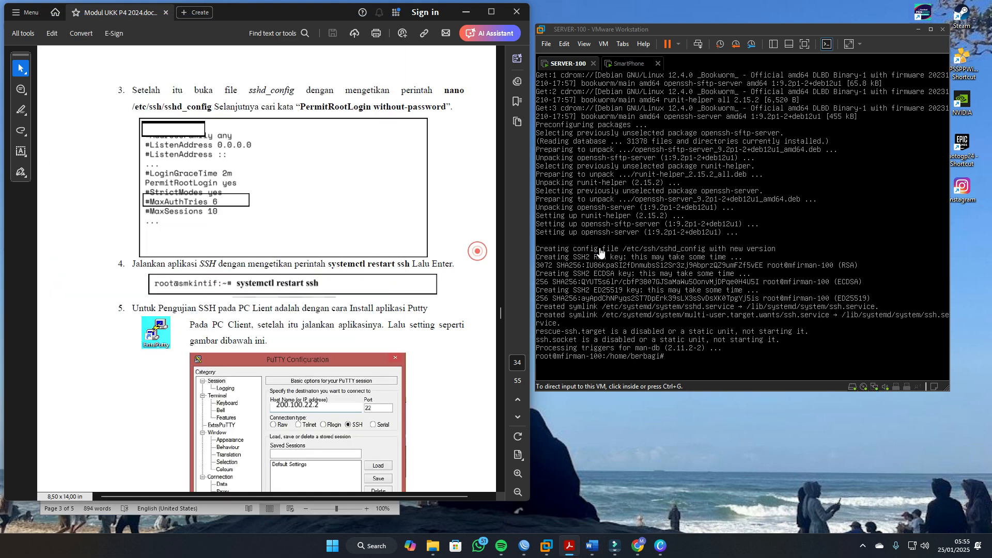
# Step: Return to the server terminal and clear its screen
pyautogui.click(667, 241)
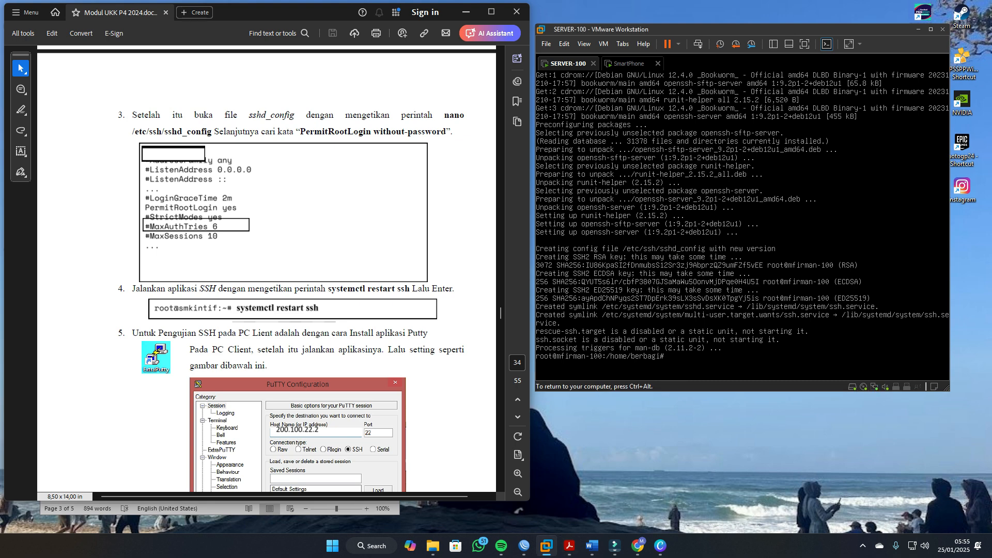
pyautogui.write('nan')
pyautogui.press('BackSpace')
pyautogui.press('BackSpace')
pyautogui.press('BackSpace')
pyautogui.press('BackSpace')
pyautogui.write('clear')
pyautogui.press('Return')
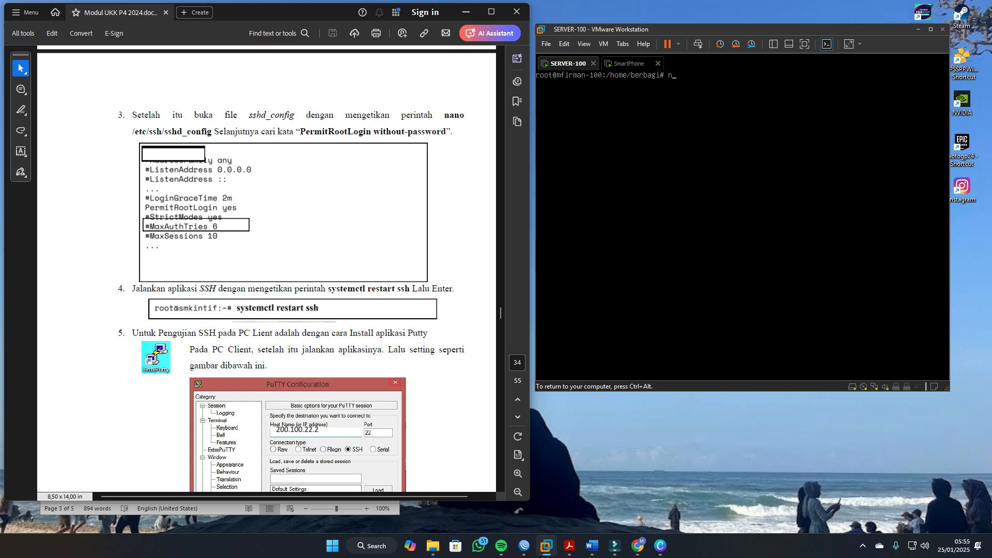
# Step: Open /etc/ssh/sshd_config in nano, uncomment the Port line and set the port to 2025
pyautogui.write('nano /etc/ssh/ssh_config')
pyautogui.press('BackSpace')
pyautogui.press('BackSpace')
pyautogui.press('BackSpace')
pyautogui.press('BackSpace')
pyautogui.press('BackSpace')
pyautogui.press('BackSpace')
pyautogui.write('d_config')
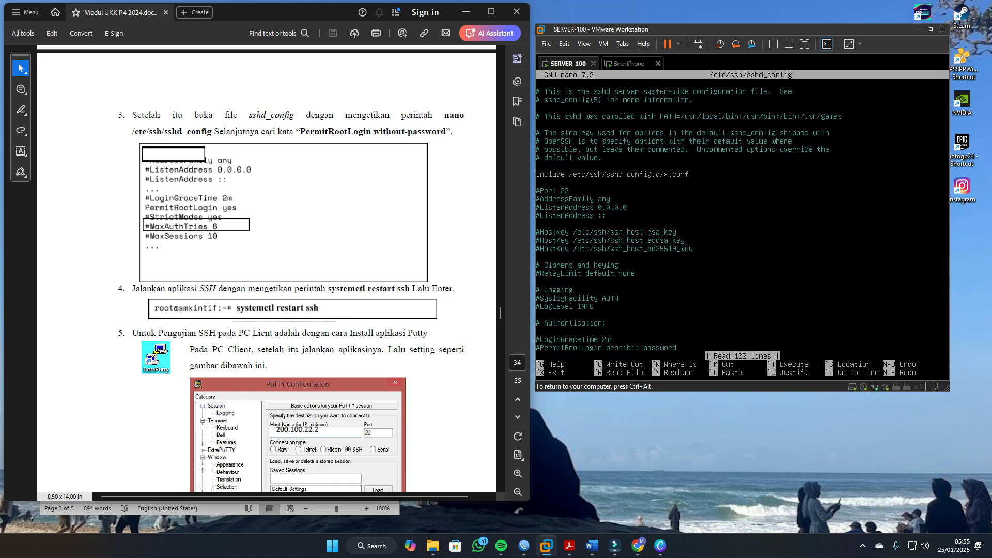
pyautogui.press('Delete')
pyautogui.write('025')
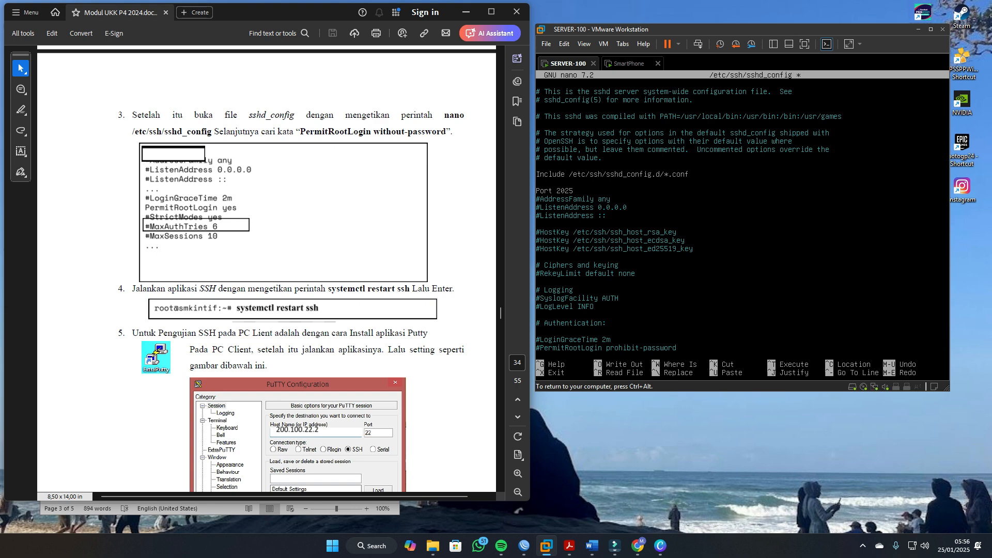
# Step: Look through the authentication settings further down in sshd_config for the root login option
pyautogui.press('Down')
pyautogui.press('Down')
pyautogui.press('Down')
pyautogui.press('Down')
pyautogui.press('Down')
pyautogui.press('Down')
pyautogui.press('Down')
pyautogui.press('Down')
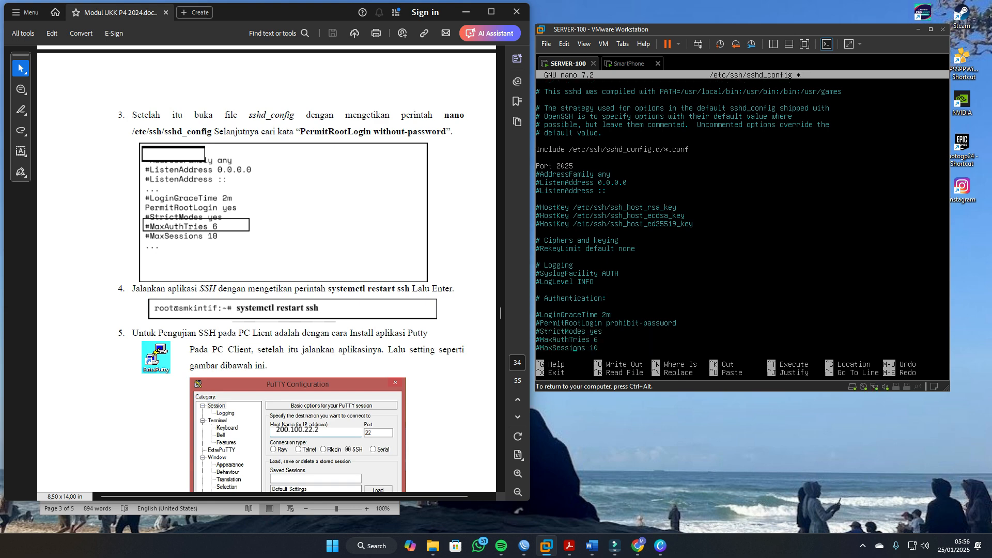
pyautogui.press('Down')
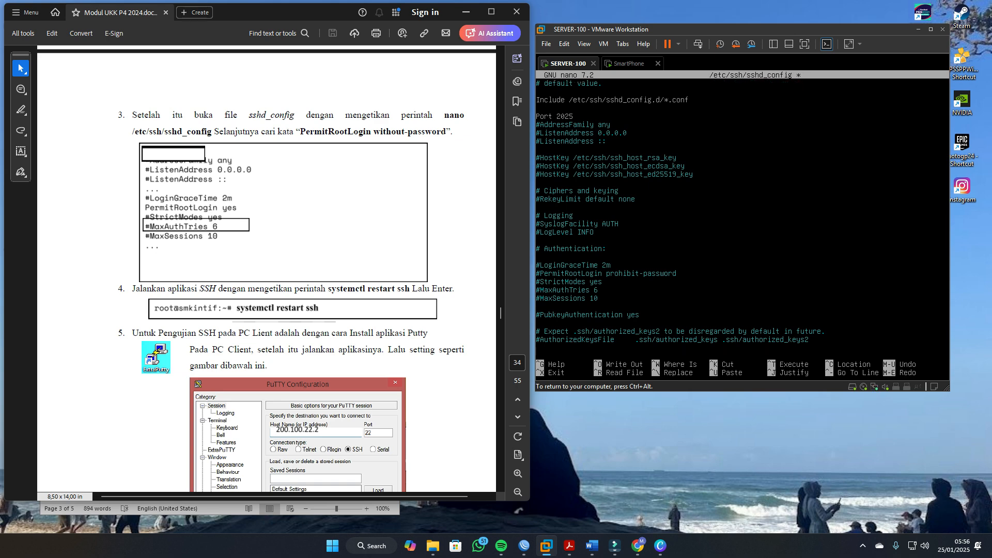
pyautogui.press('Down')
pyautogui.press('Down')
pyautogui.press('Down')
pyautogui.press('Down')
pyautogui.press('Down')
pyautogui.press('Down')
pyautogui.press('Down')
pyautogui.press('Down')
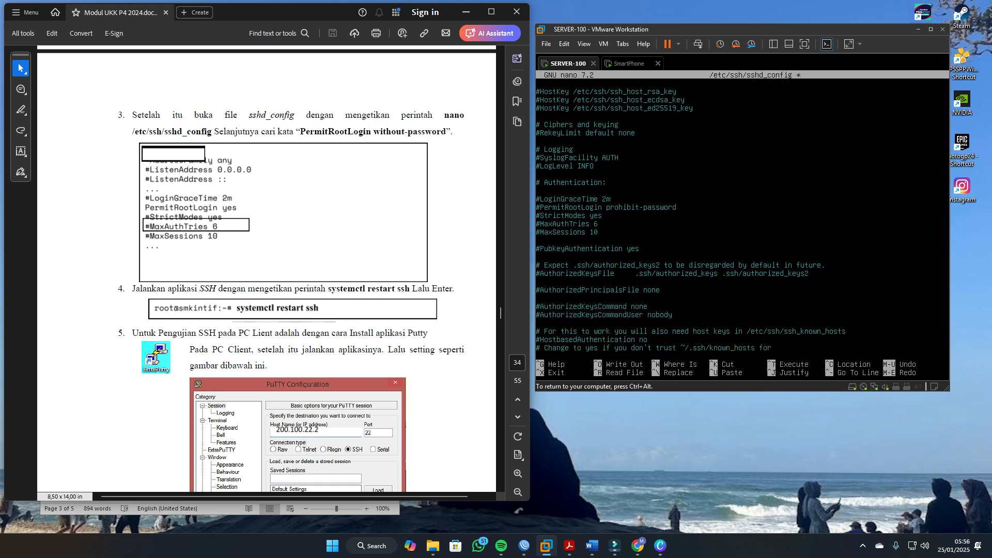
pyautogui.press('Down')
pyautogui.press('Down')
pyautogui.press('Down')
pyautogui.press('Down')
pyautogui.press('Down')
pyautogui.press('Down')
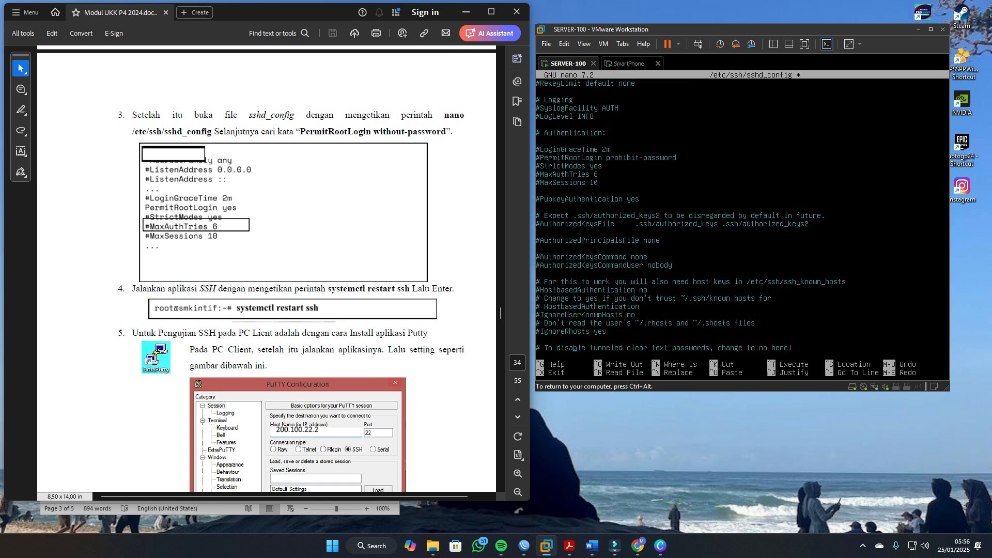
# Step: Search sshd_config for permitRootLogin, repeating the search until the commented directive in the Authentication section is reached
pyautogui.hotkey('ctrl', 'w')
pyautogui.write('pe')
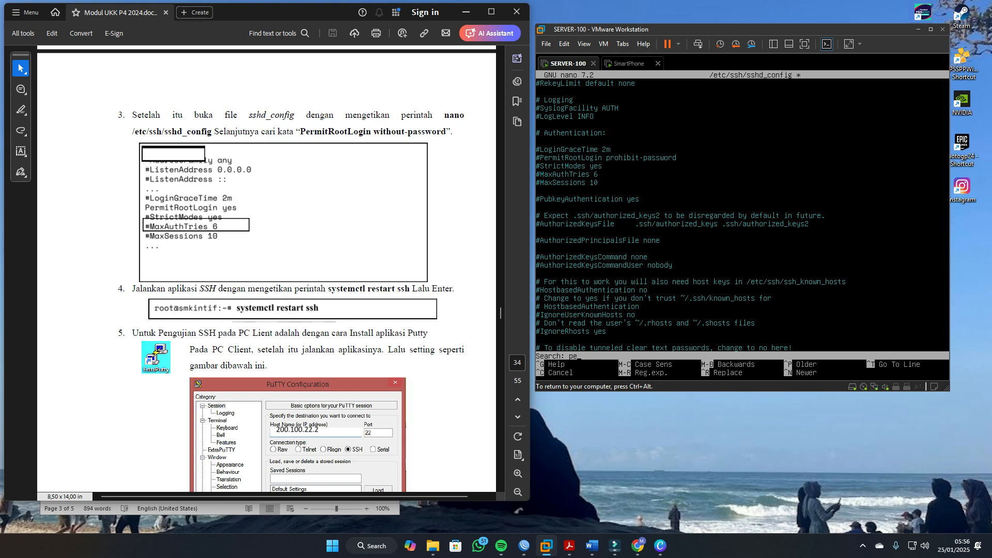
pyautogui.write('rmitRootLogin')
pyautogui.press('Return')
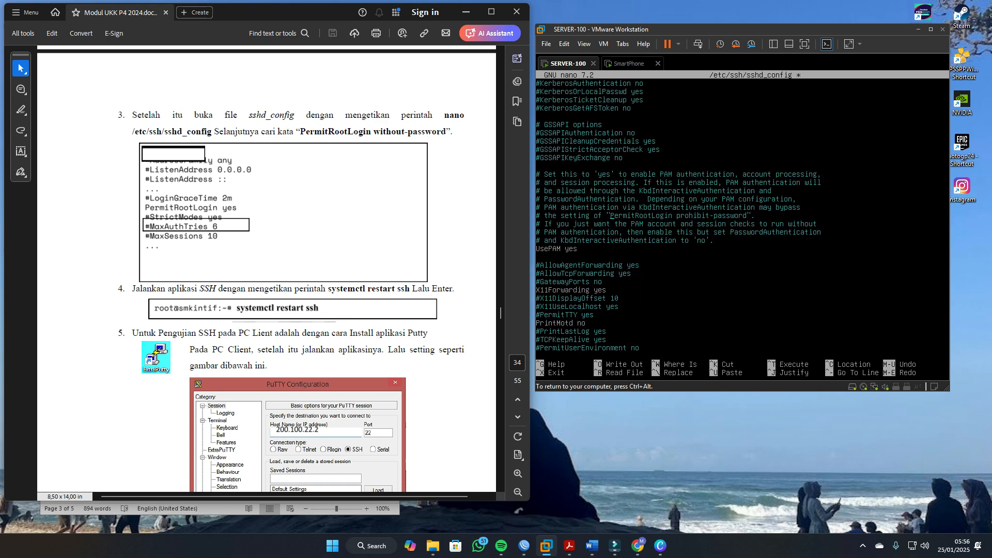
pyautogui.hotkey('ctrl', 'w')
pyautogui.press('Return')
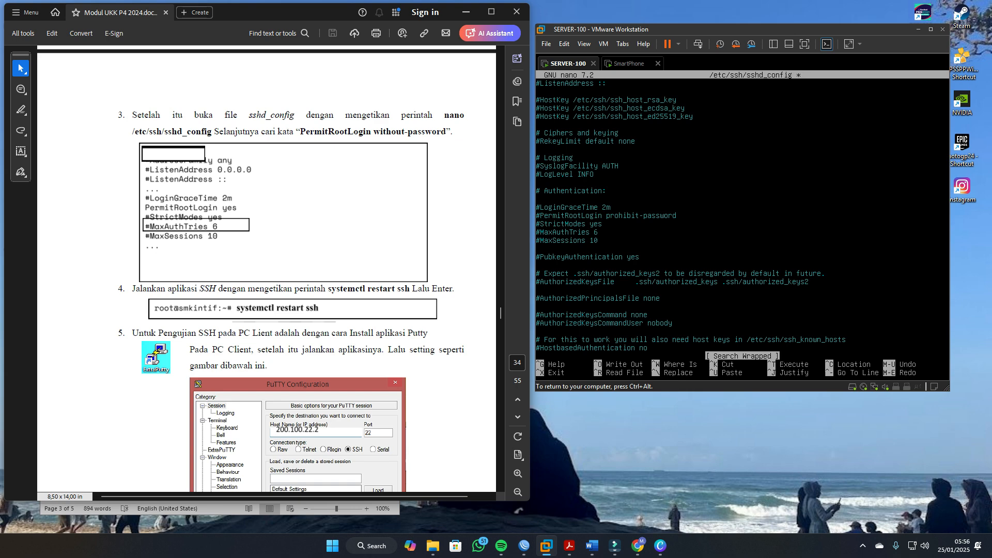
pyautogui.hotkey('ctrl', 'w')
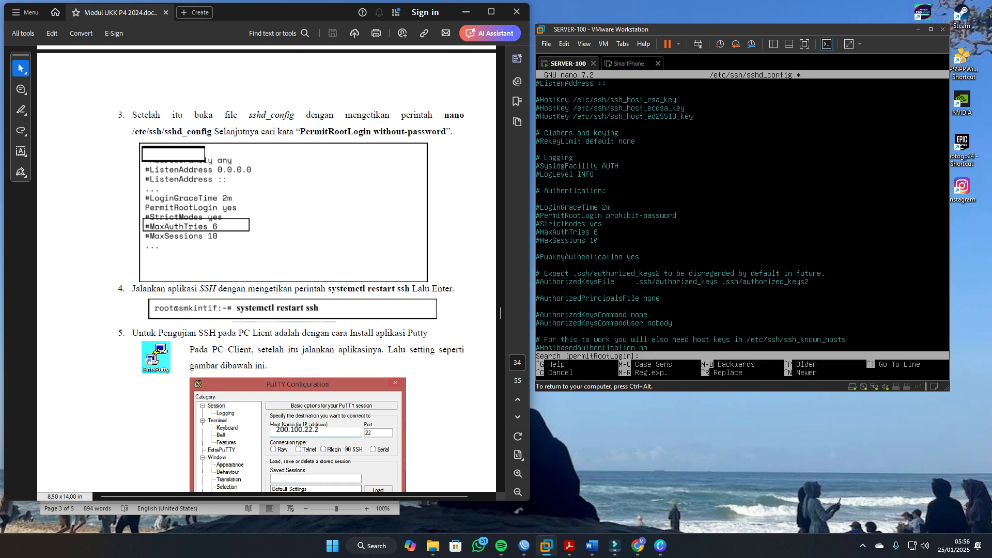
pyautogui.press('Up')
pyautogui.press('Return')
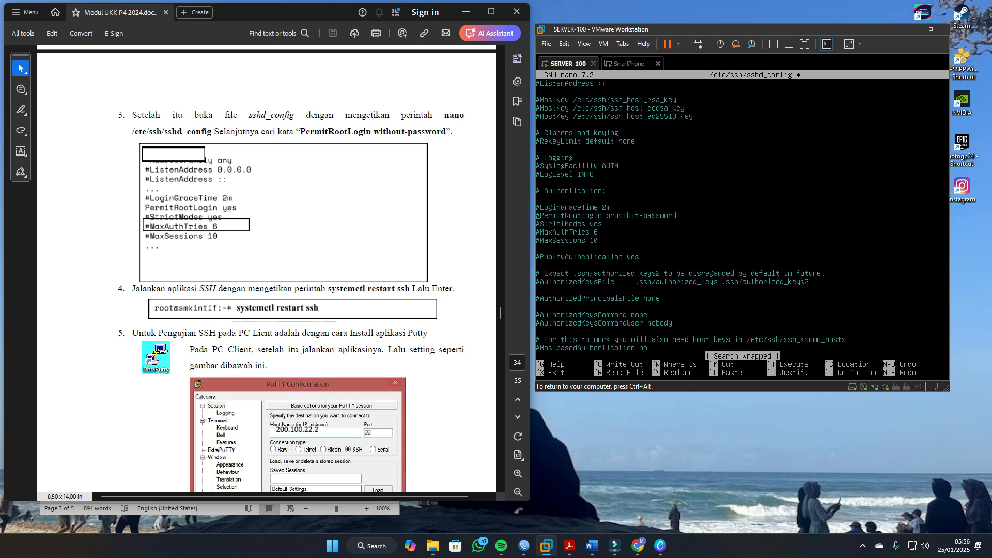
# Step: Uncomment the PermitRootLogin line, set it to no and save /etc/ssh/sshd_config
pyautogui.press('Delete')
pyautogui.press('BackSpace')
pyautogui.press('BackSpace')
pyautogui.press('BackSpace')
pyautogui.press('BackSpace')
pyautogui.press('BackSpace')
pyautogui.press('BackSpace')
pyautogui.press('BackSpace')
pyautogui.press('BackSpace')
pyautogui.press('BackSpace')
pyautogui.press('BackSpace')
pyautogui.press('BackSpace')
pyautogui.press('BackSpace')
pyautogui.press('BackSpace')
pyautogui.press('BackSpace')
pyautogui.press('BackSpace')
pyautogui.press('BackSpace')
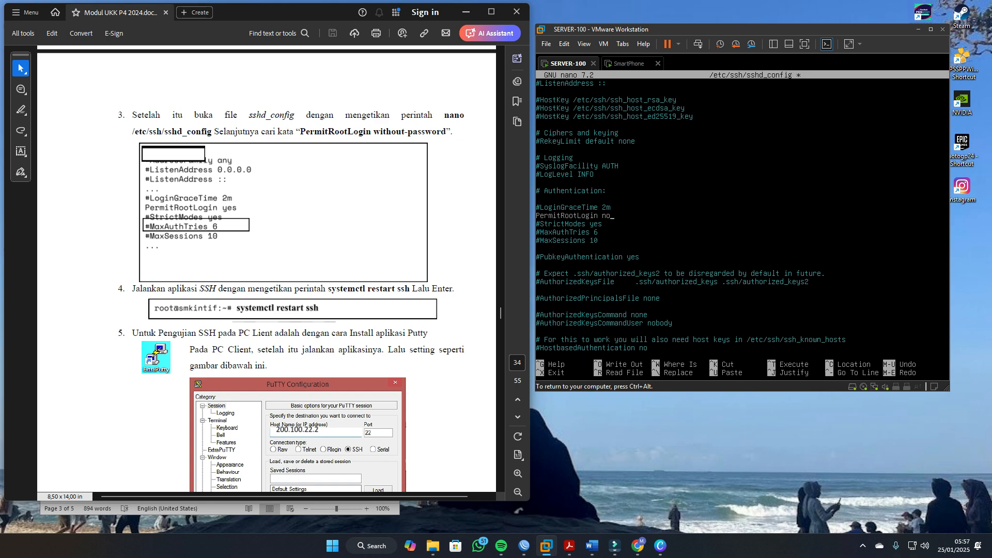
pyautogui.hotkey('ctrl', 'o')
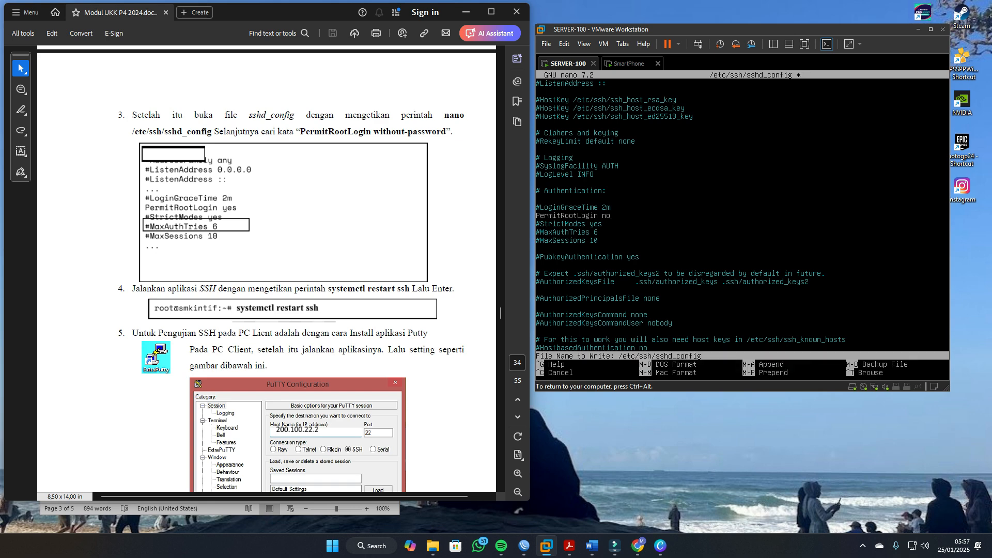
pyautogui.press('Return')
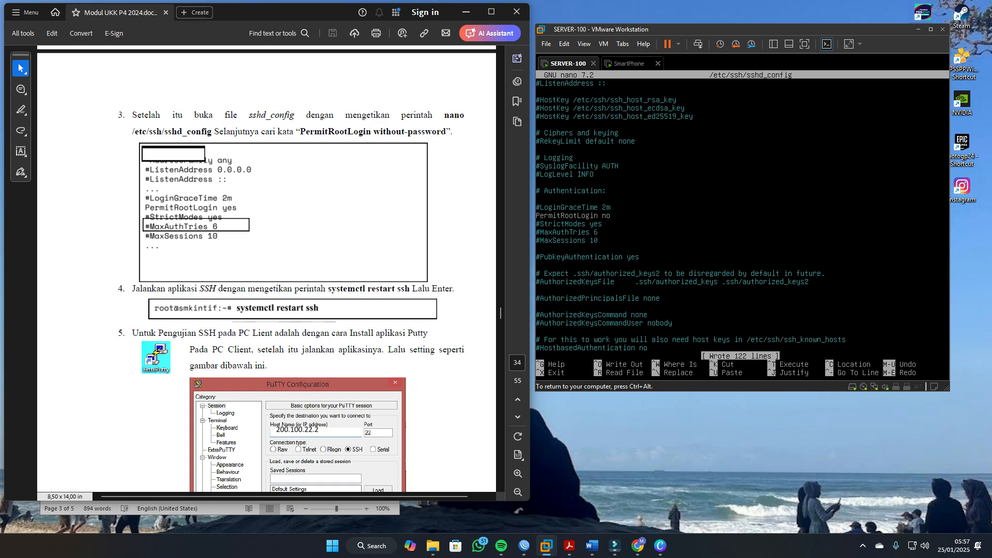
# Step: Check the Port line, exit nano and restart the SSH service with systemctl restart ssh
pyautogui.press('Up')
pyautogui.press('Up')
pyautogui.press('Up')
pyautogui.press('Up')
pyautogui.press('Up')
pyautogui.press('Up')
pyautogui.press('Up')
pyautogui.press('Up')
pyautogui.press('Up')
pyautogui.press('Up')
pyautogui.press('Up')
pyautogui.press('Up')
pyautogui.press('Up')
pyautogui.press('Up')
pyautogui.press('Up')
pyautogui.press('Up')
pyautogui.press('Up')
pyautogui.press('Up')
pyautogui.press('Up')
pyautogui.press('Up')
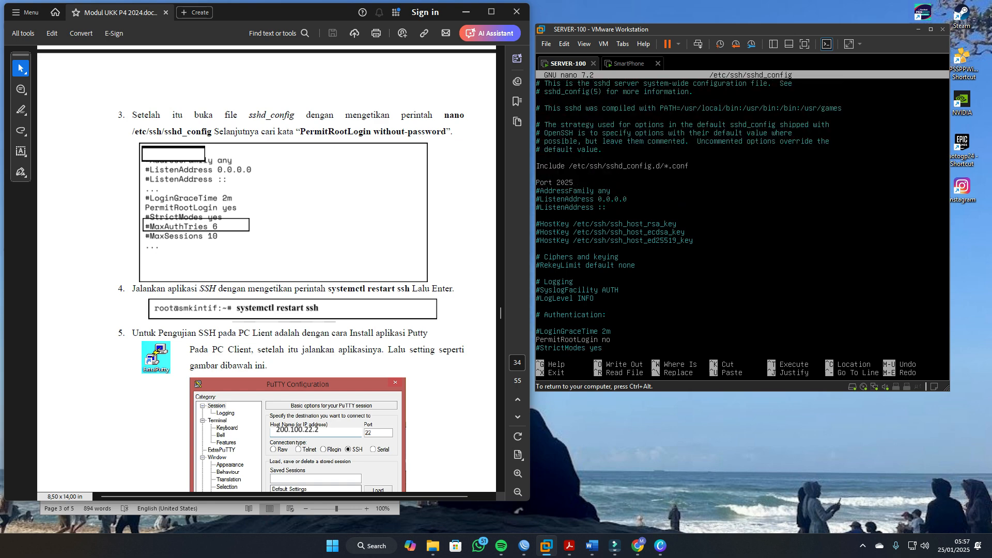
pyautogui.hotkey('ctrl', 'x')
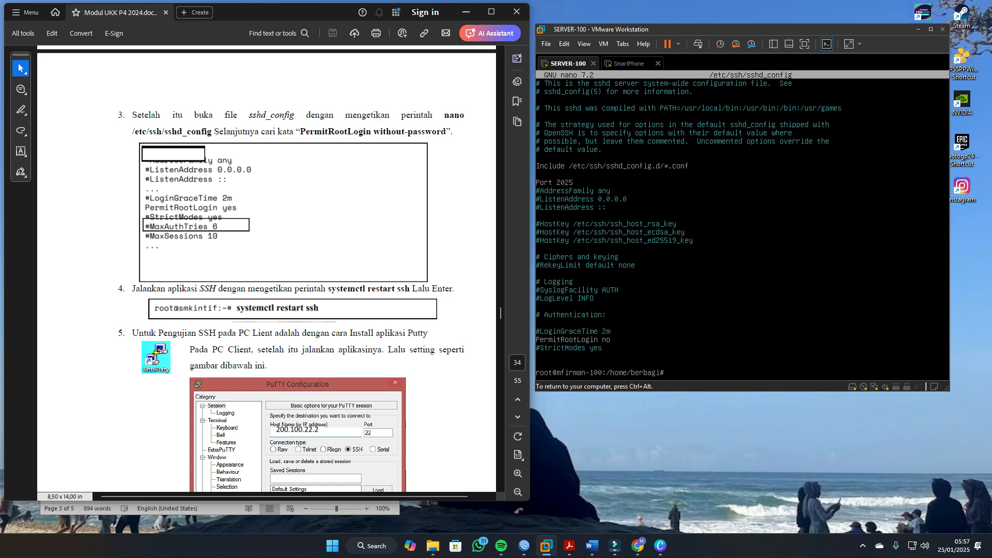
pyautogui.hotkey('ctrl', 'alt')
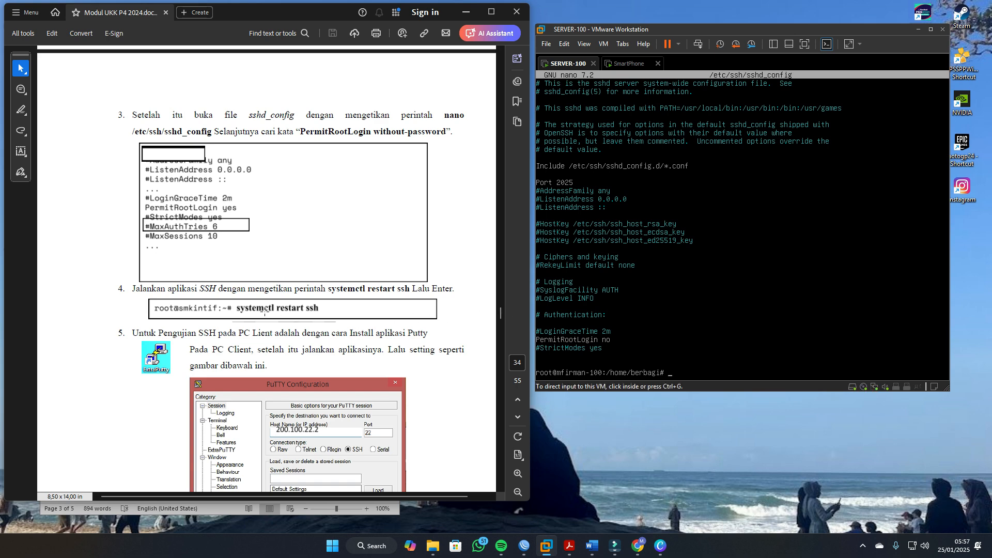
pyautogui.click(625, 347)
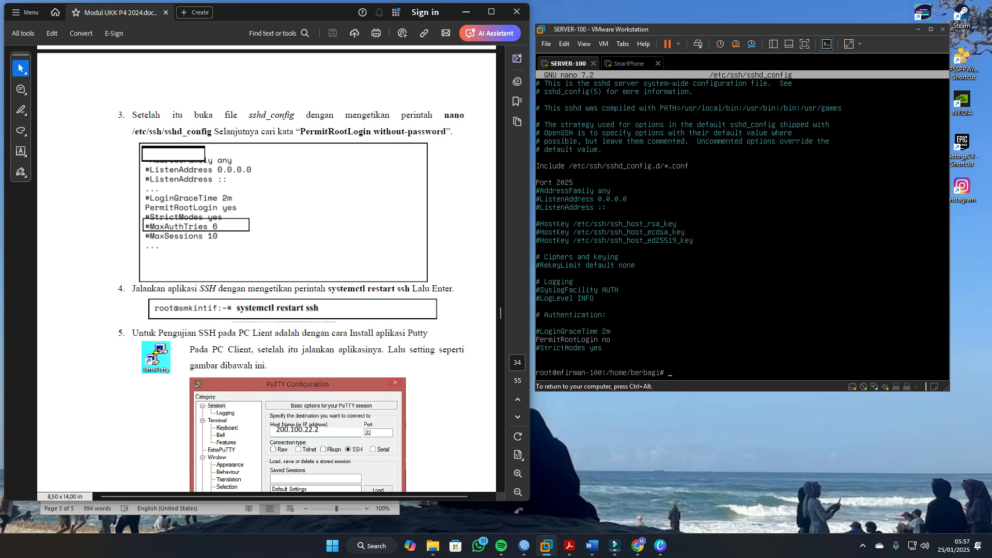
pyautogui.write('systemctl restart ssh')
pyautogui.press('Return')
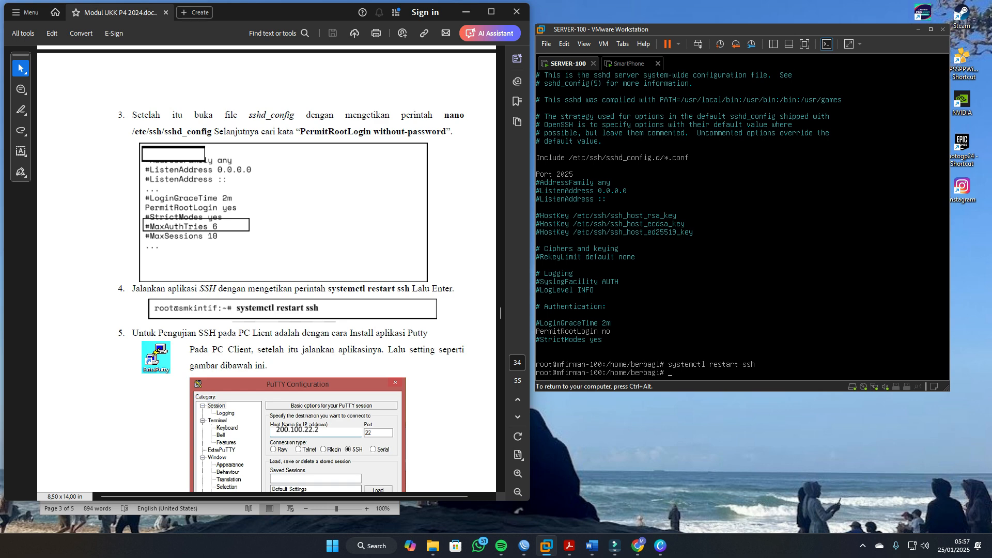
# Step: On the SmartPhone virtual machine, try a PuTTY SSH connection to 200.100.100.2 on port 22 and close the session
pyautogui.click(628, 63)
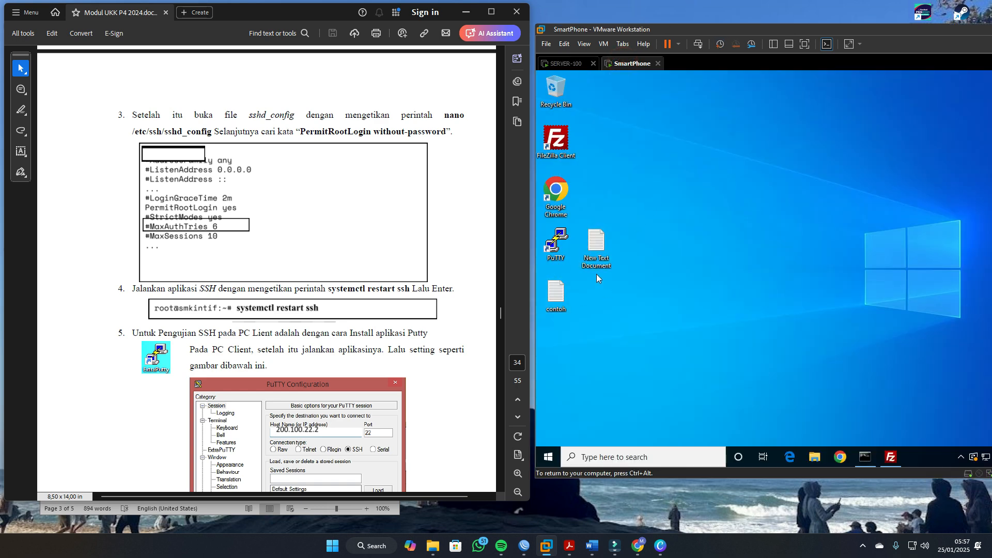
pyautogui.doubleClick(574, 241)
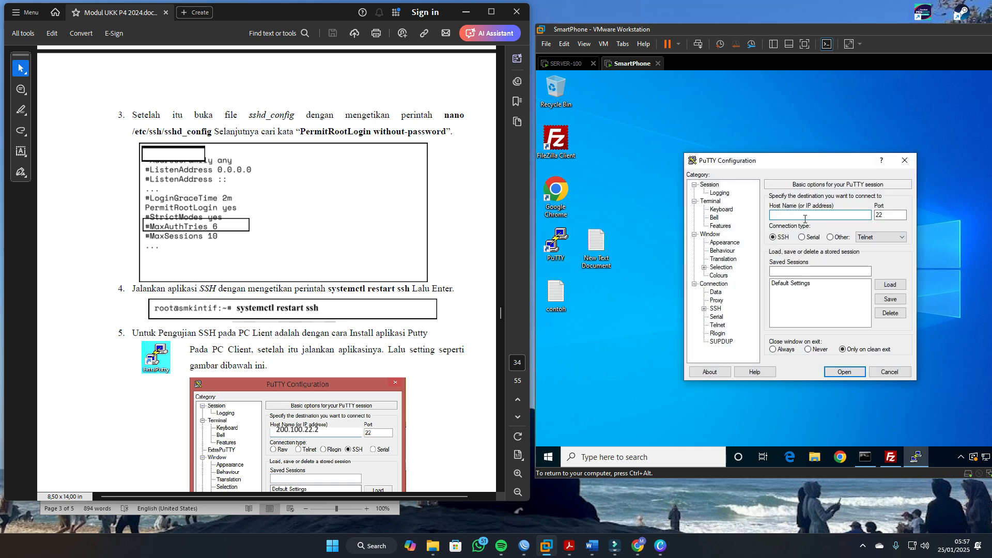
pyautogui.write('200.100.100.2')
pyautogui.press('Tab')
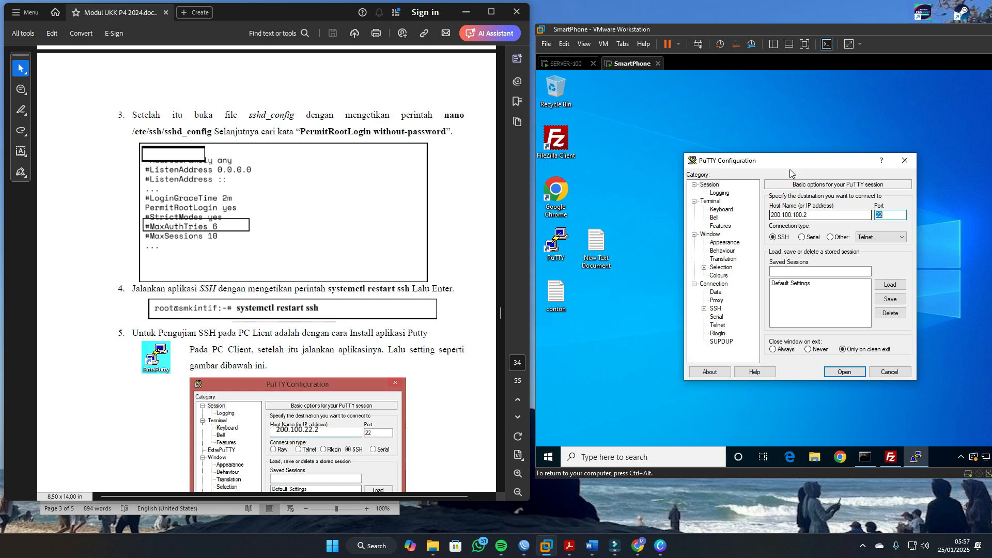
pyautogui.moveTo(790, 160); pyautogui.dragTo(723, 135)
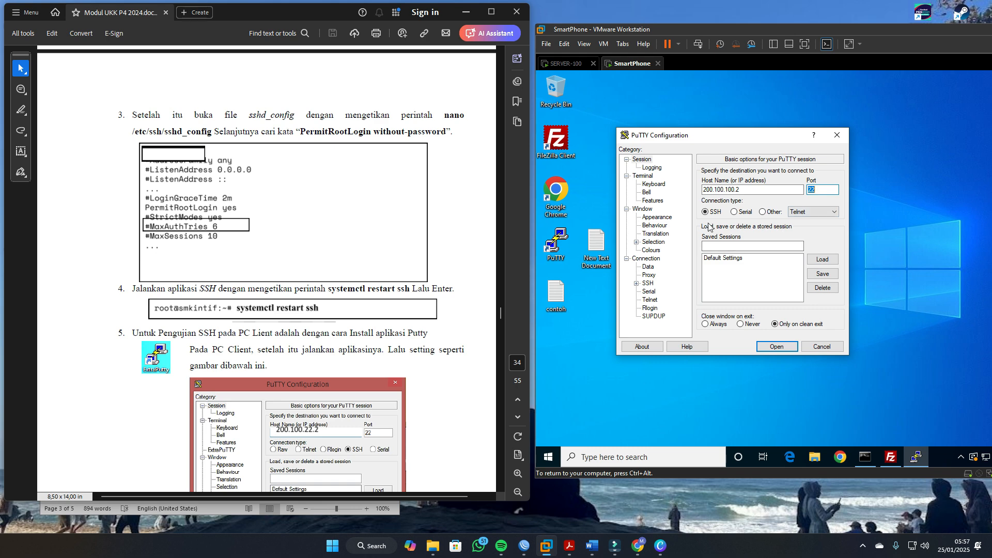
pyautogui.click(777, 351)
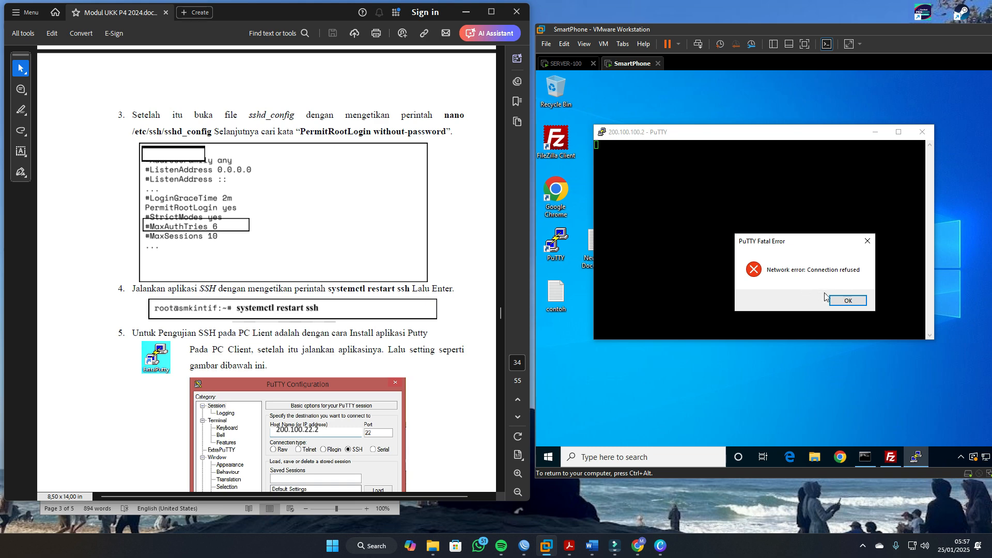
pyautogui.click(849, 300)
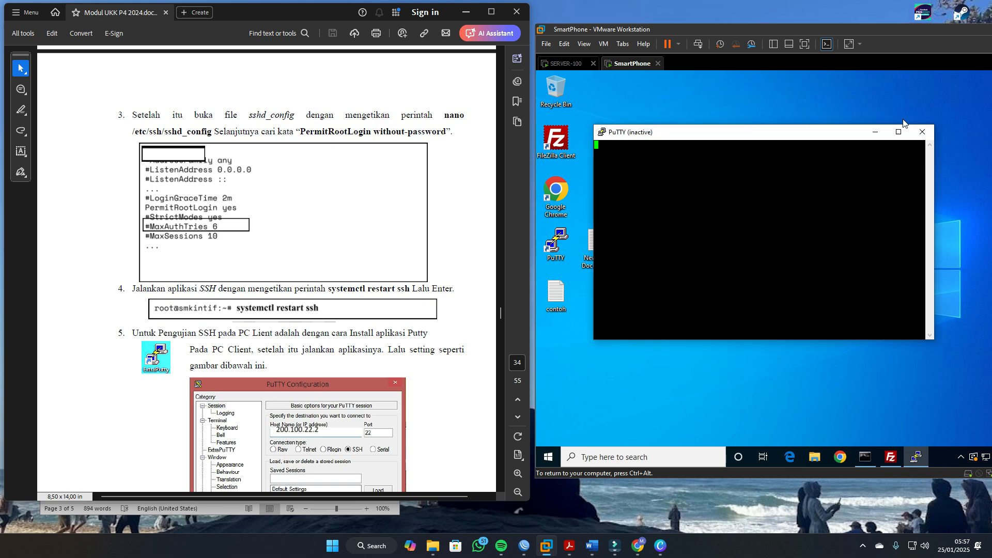
pyautogui.click(923, 132)
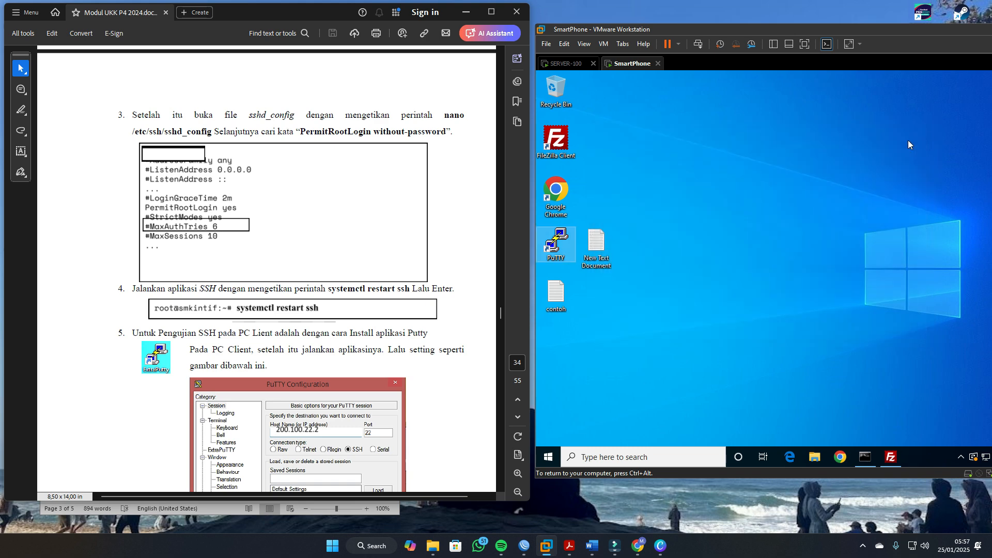
# Step: Start a new PuTTY SSH session to 200.100.100.2 on port 2025 and accept the server's host key
pyautogui.doubleClick(560, 249)
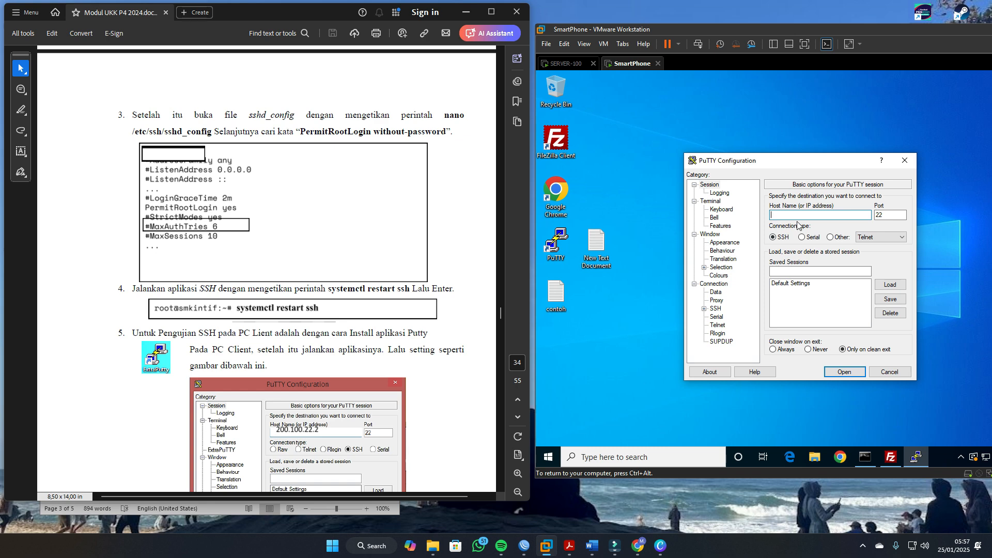
pyautogui.write('200.100')
pyautogui.write('.2')
pyautogui.press('BackSpace')
pyautogui.press('BackSpace')
pyautogui.write('100.2')
pyautogui.press('Tab')
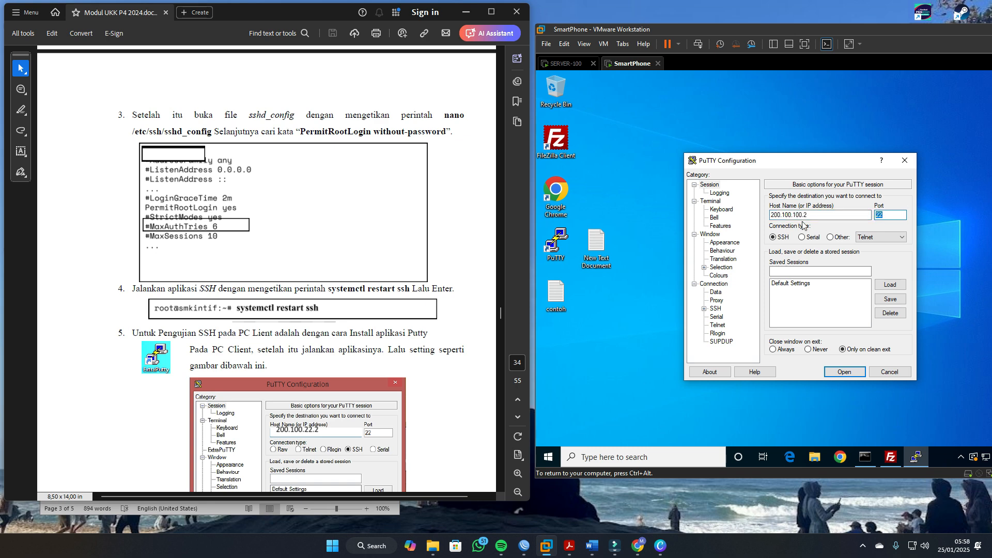
pyautogui.write('2025')
pyautogui.click(839, 373)
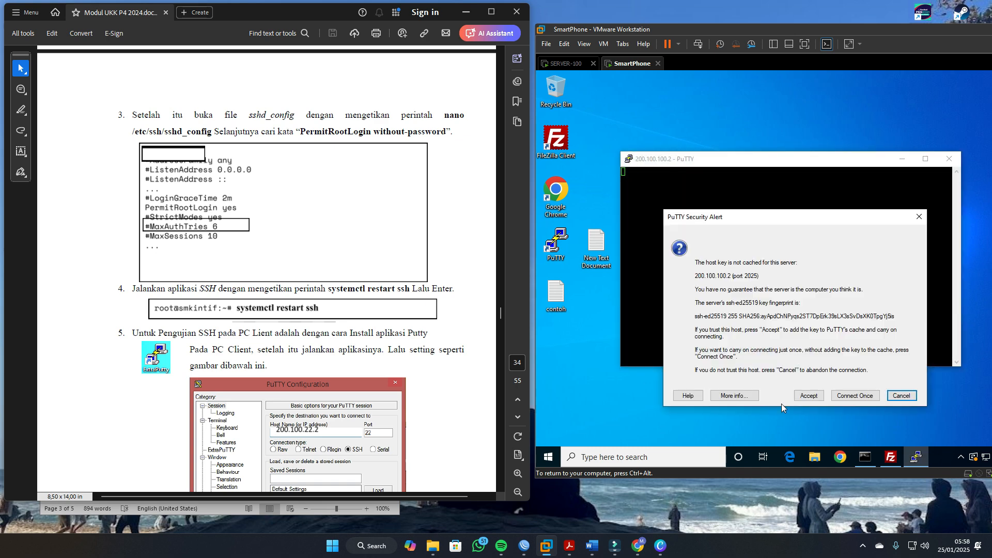
pyautogui.click(809, 396)
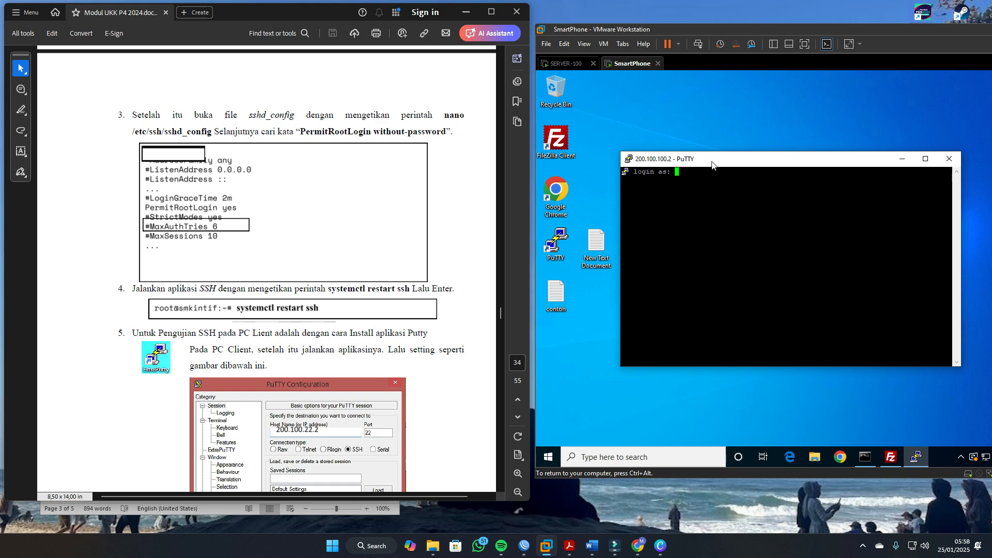
# Step: Minimize the module PDF to show the SSH requirements, and try to log in to the PuTTY session as root with the account password
pyautogui.moveTo(713, 160); pyautogui.dragTo(695, 140)
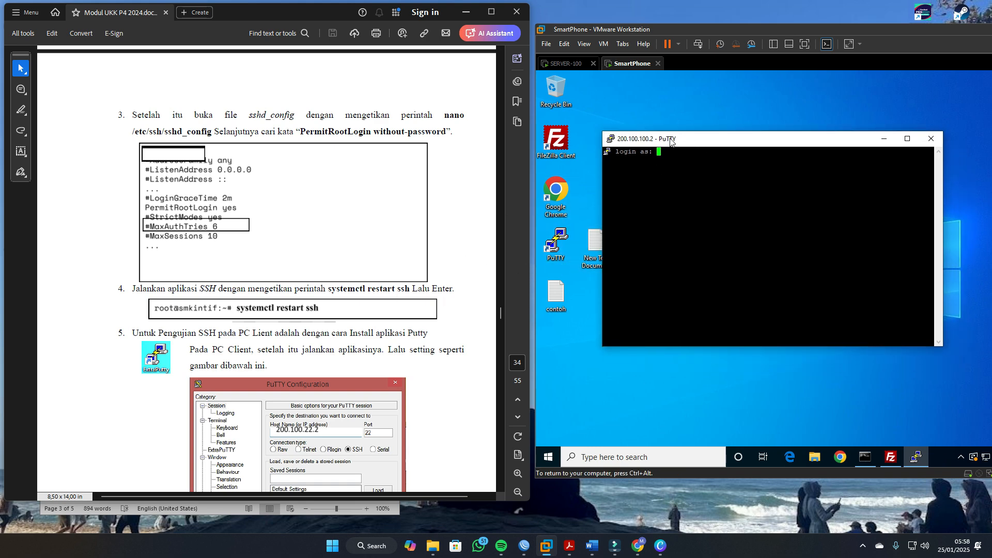
pyautogui.moveTo(672, 139); pyautogui.dragTo(655, 193)
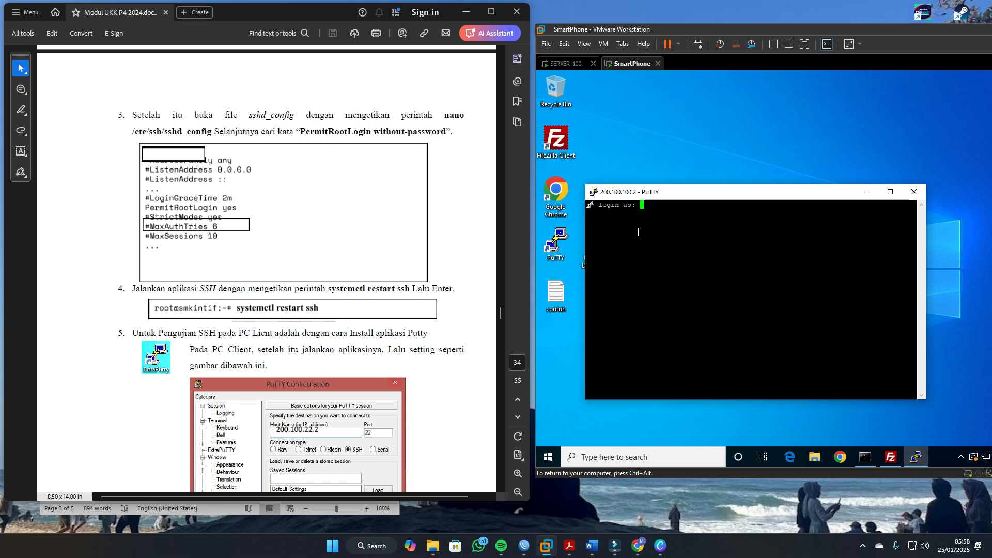
pyautogui.click(465, 12)
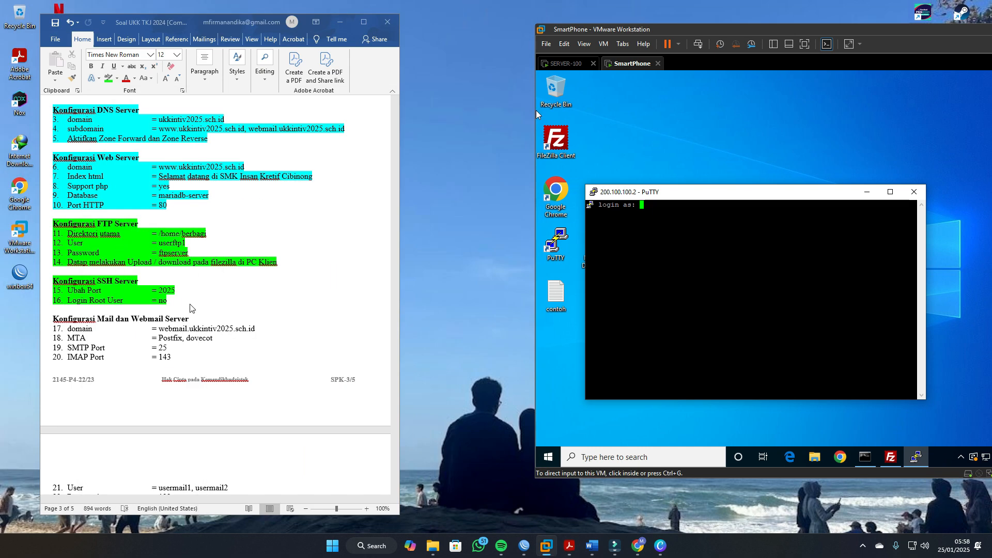
pyautogui.click(619, 198)
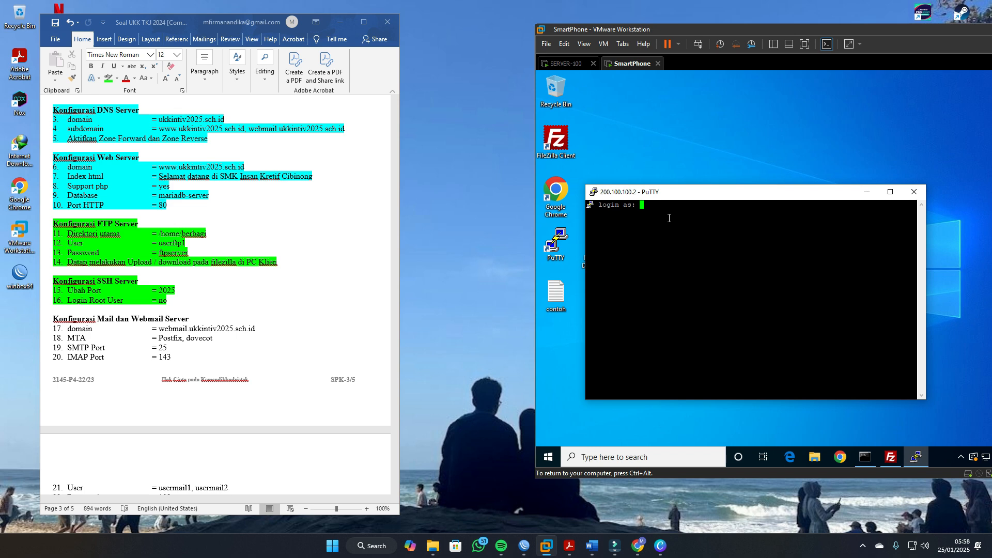
pyautogui.write('root')
pyautogui.press('Return')
pyautogui.press('Return')
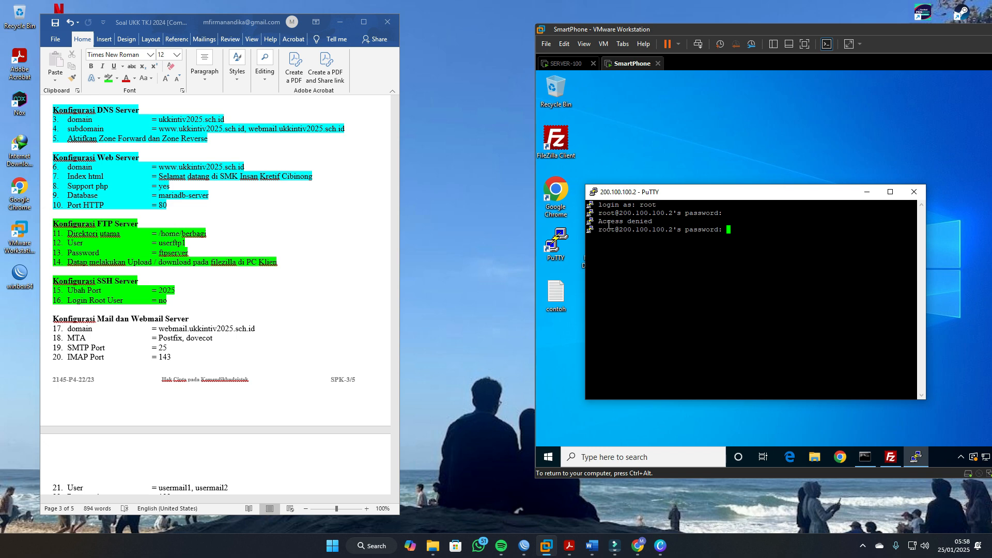
pyautogui.moveTo(607, 221); pyautogui.dragTo(652, 222)
pyautogui.click(658, 221)
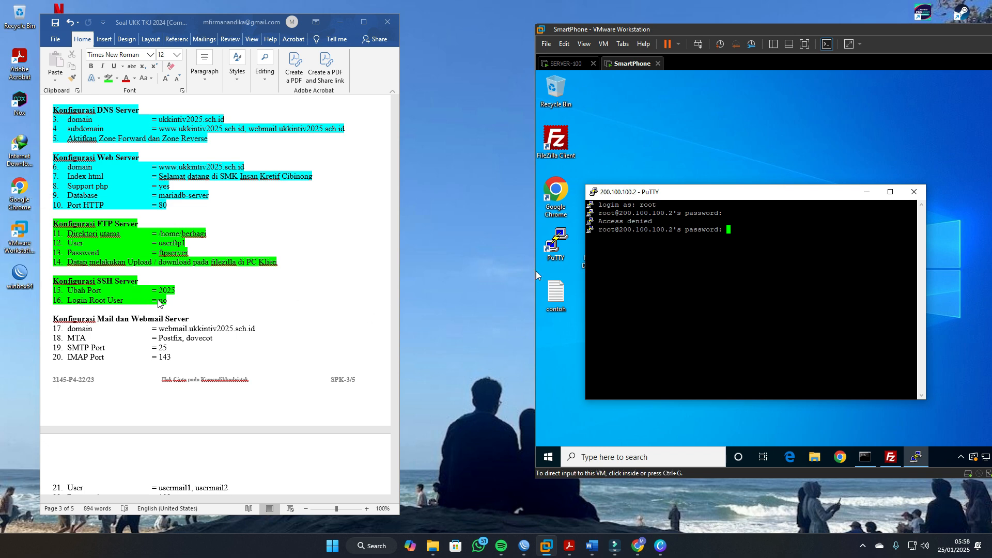
# Step: Return to the SERVER-100 virtual machine's terminal with a cleared screen, ready for the next command
pyautogui.click(575, 64)
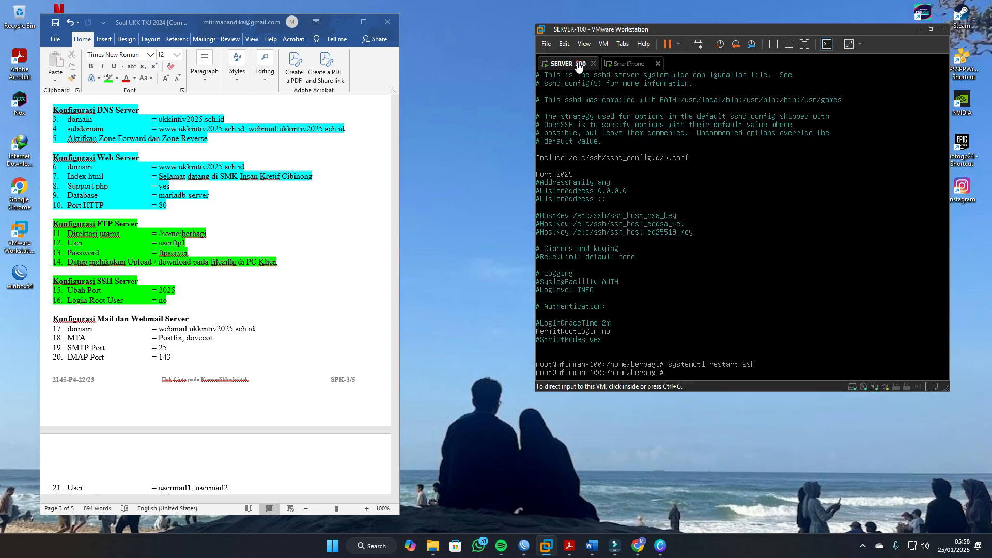
pyautogui.click(621, 325)
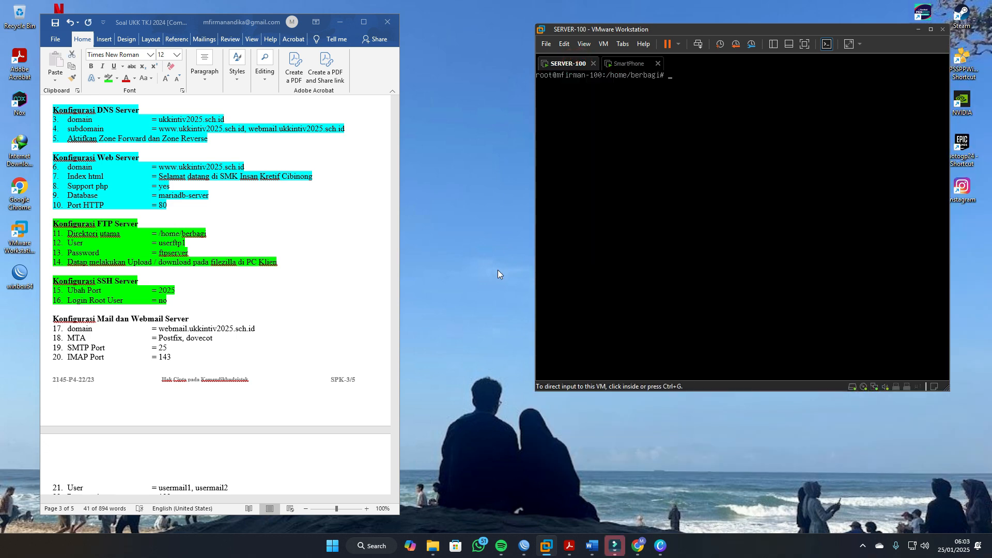
pyautogui.click(628, 63)
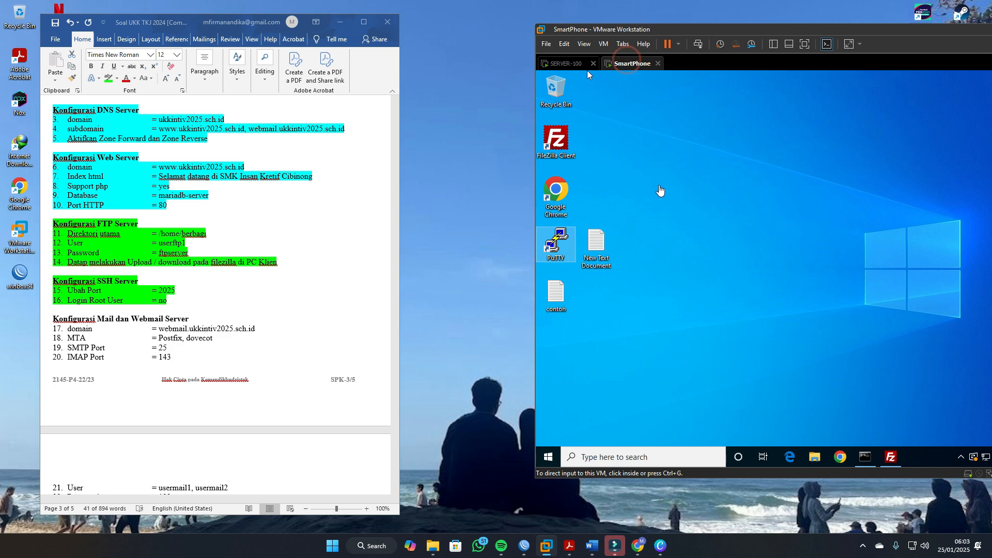
pyautogui.click(582, 67)
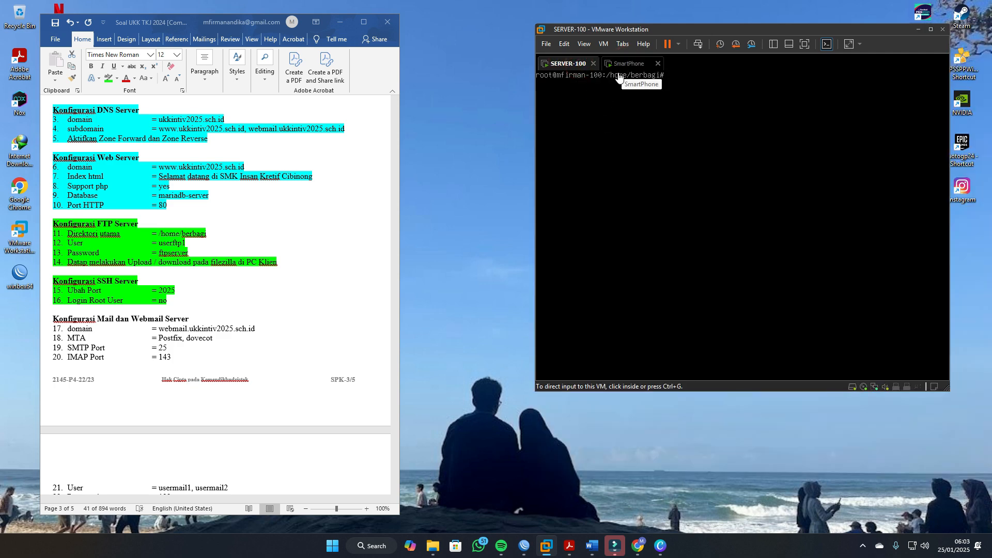
pyautogui.click(658, 220)
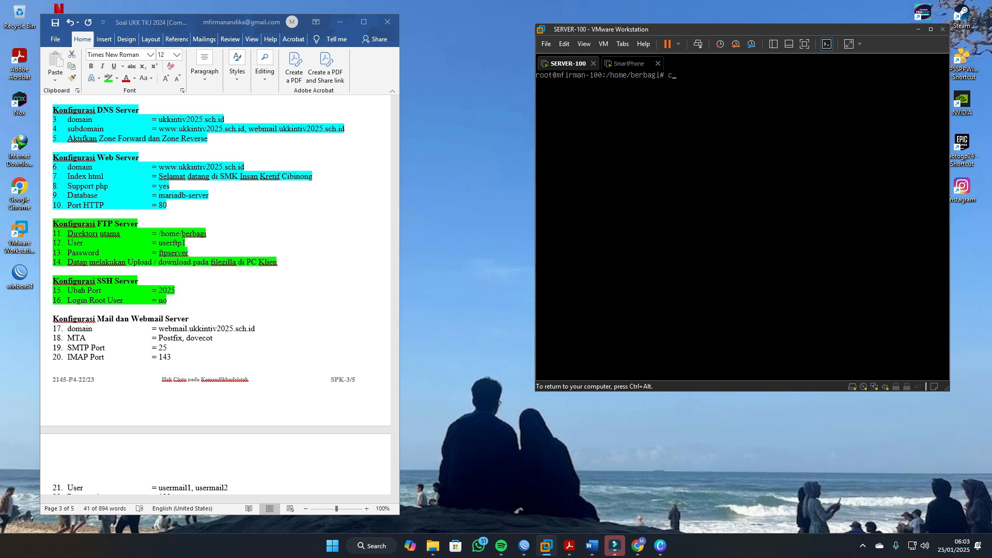
# Step: Display the contents of /etc/passwd to check the server's user accounts, and clear the terminal screen
pyautogui.write('cat /etc/passwd')
pyautogui.press('Return')
pyautogui.hotkey('ctrl', 'alt')
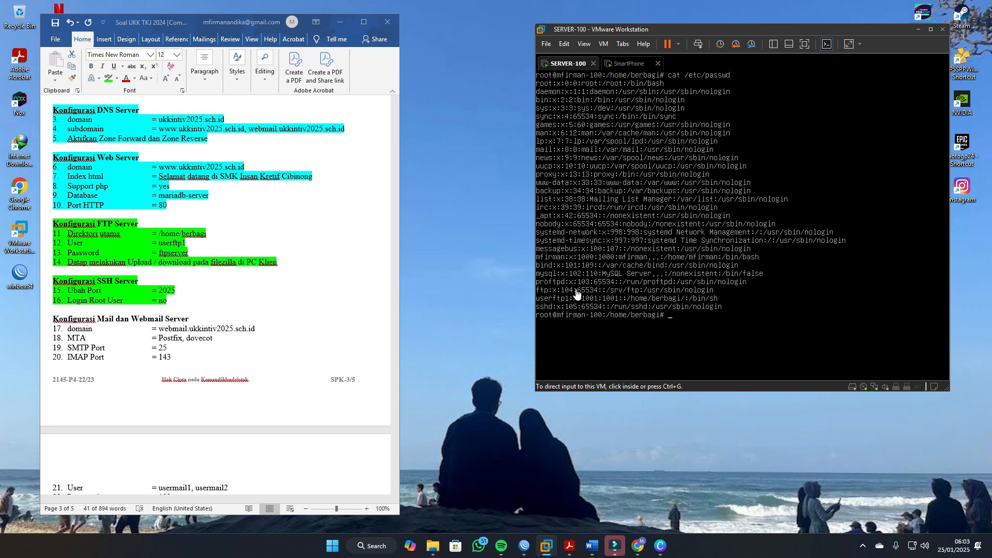
pyautogui.click(808, 285)
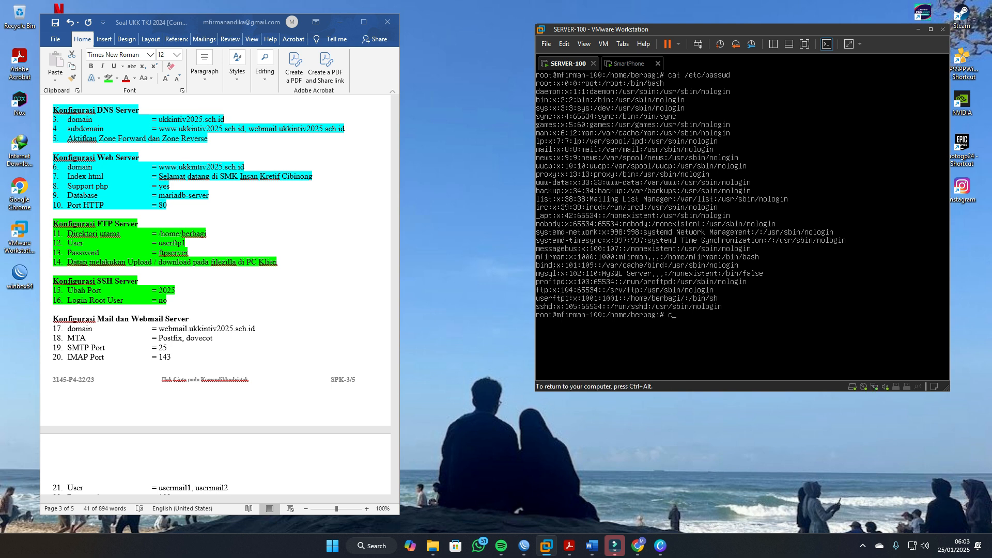
pyautogui.write('lear')
pyautogui.press('Return')
# Step: Set a new password for the server's regular non-root user with passwd, entering and retyping the account password
pyautogui.write('pasw')
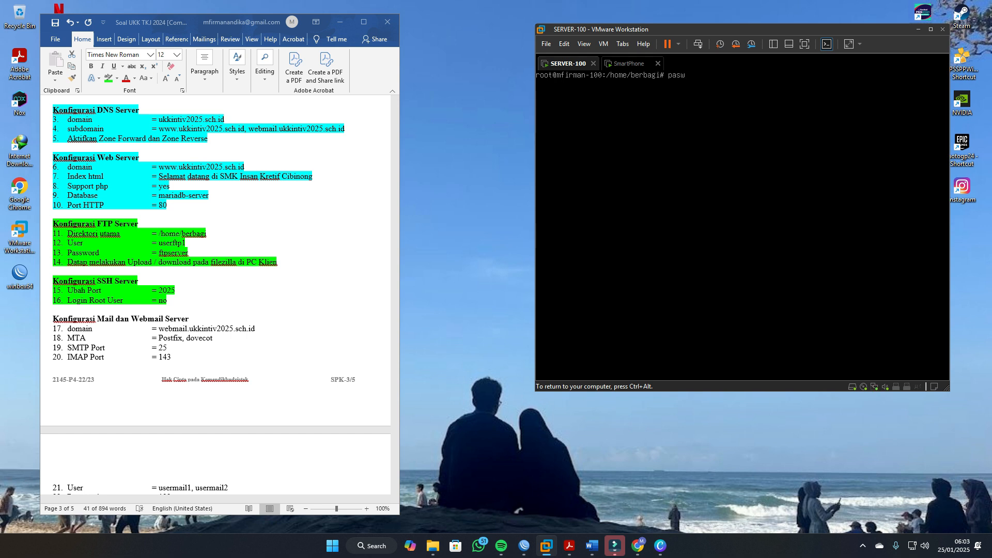
pyautogui.press('BackSpace')
pyautogui.write('swd mfirman 3')
pyautogui.press('BackSpace')
pyautogui.press('Return')
pyautogui.press('Return')
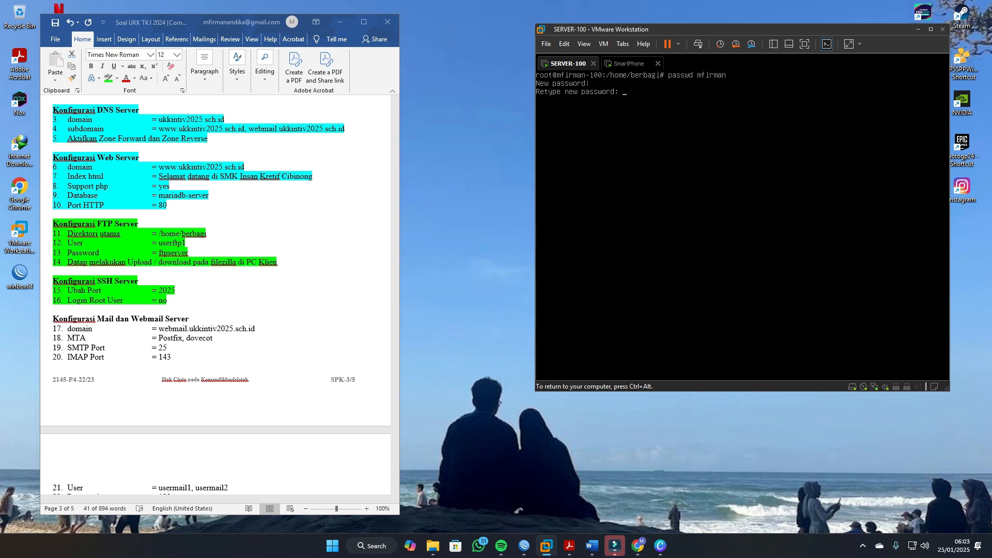
pyautogui.press('Return')
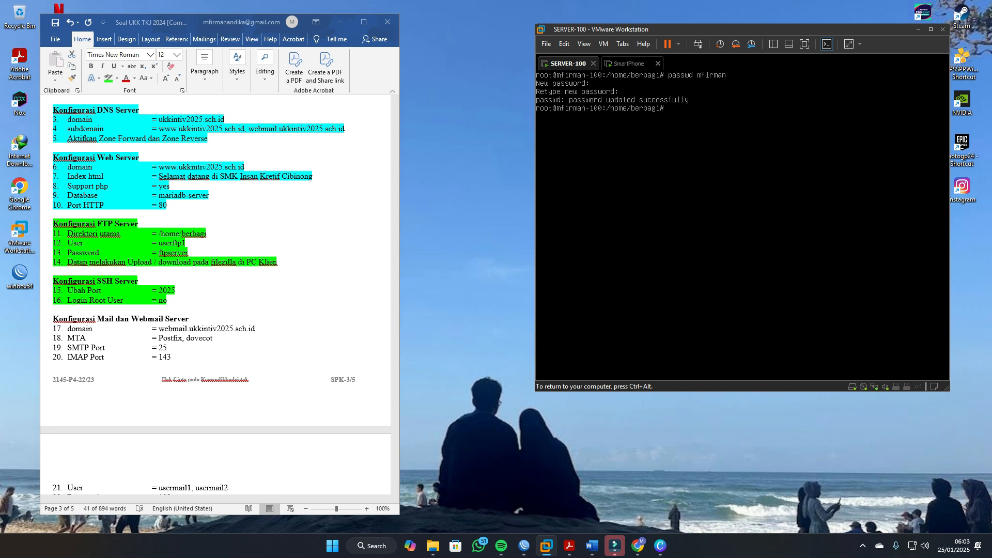
# Step: On the SmartPhone virtual machine, open a PuTTY SSH session to 200.100.100.2 on port 2025
pyautogui.hotkey('ctrl', 'alt')
pyautogui.click(628, 66)
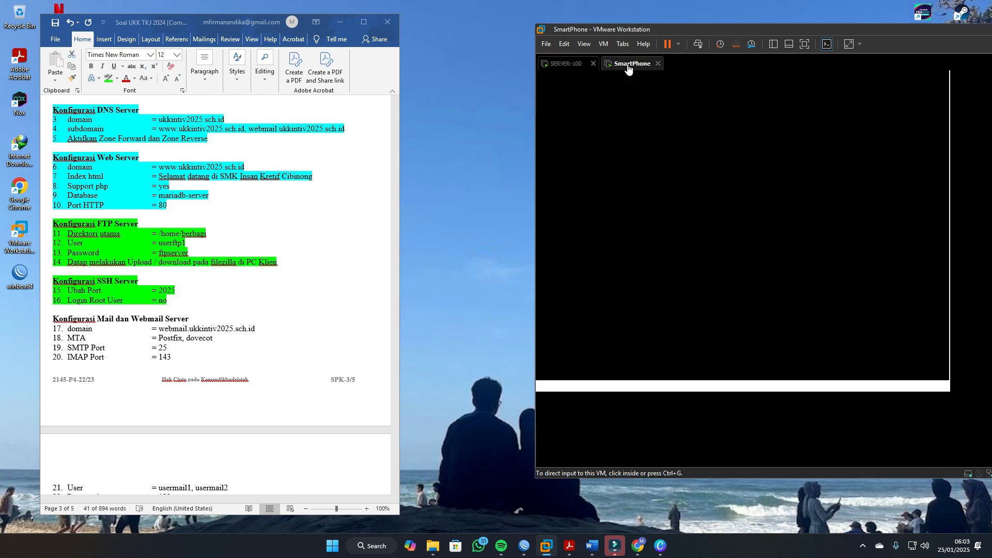
pyautogui.click(559, 245)
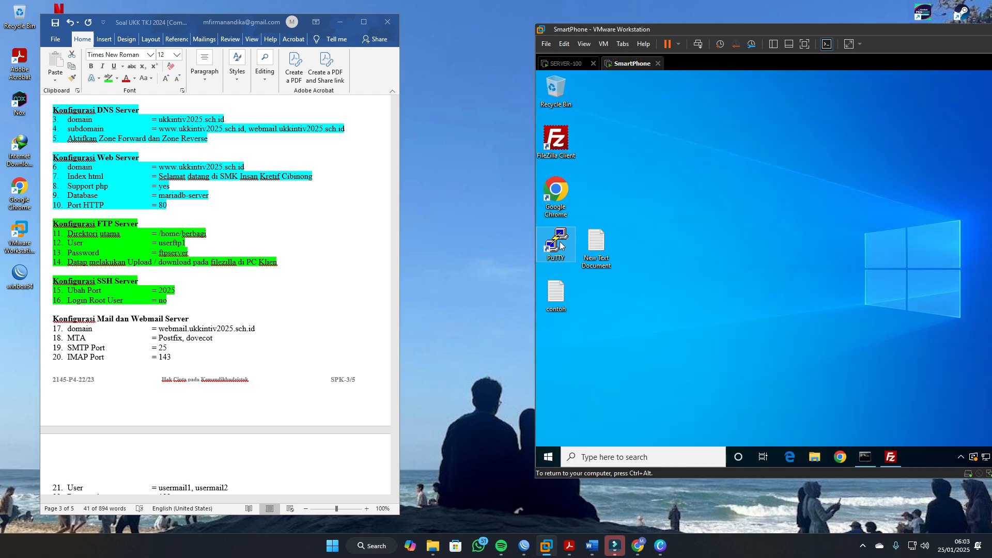
pyautogui.doubleClick(560, 245)
pyautogui.write('200.100.10')
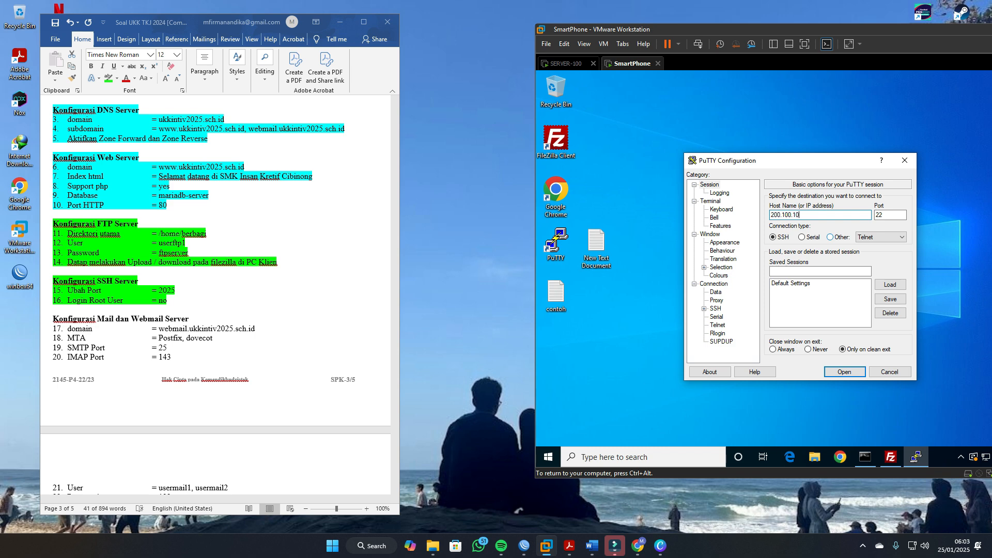
pyautogui.write('0.2')
pyautogui.press('Tab')
pyautogui.write('2025')
pyautogui.click(834, 373)
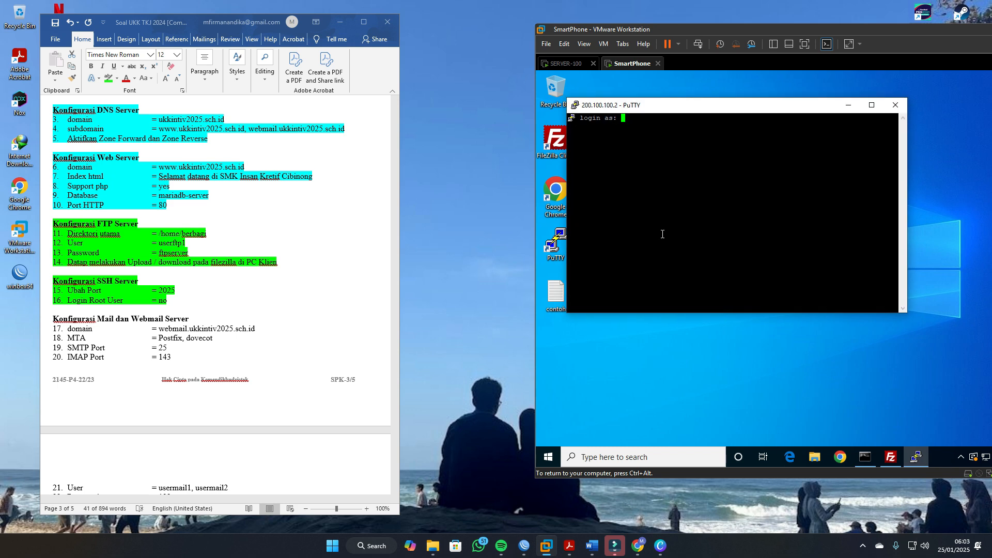
# Step: Log in to the PuTTY session as the regular non-root user with the account password, and check the shell prompt
pyautogui.write('mfirman')
pyautogui.press('Return')
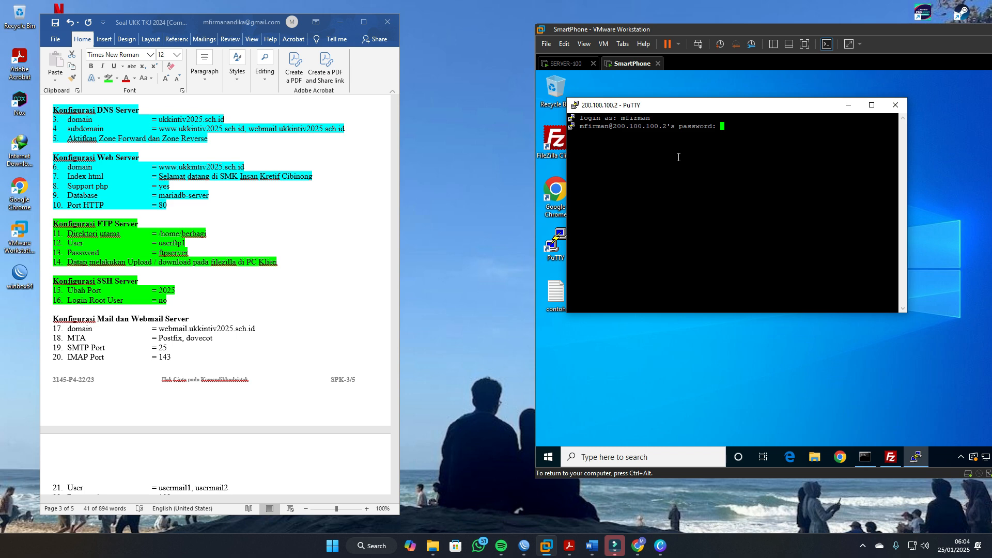
pyautogui.press('Return')
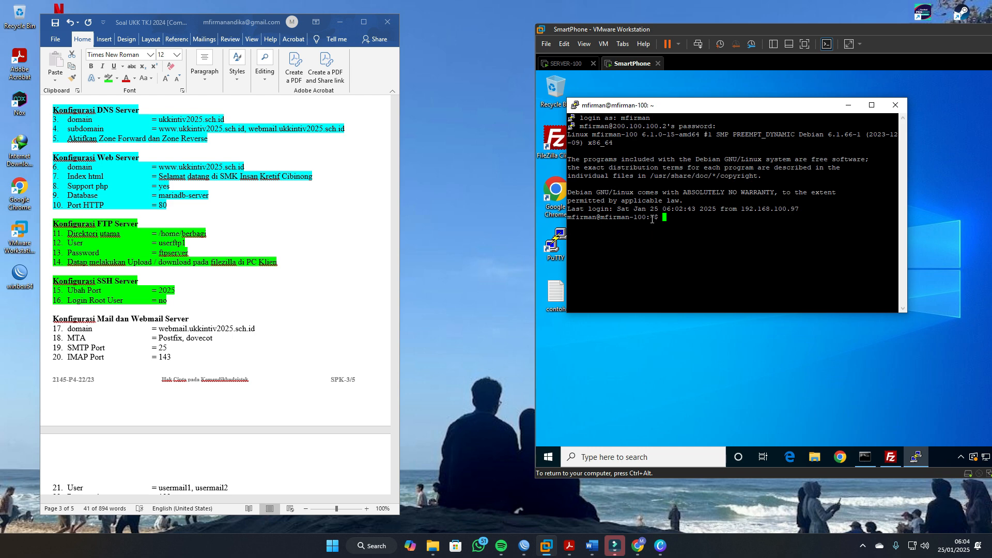
pyautogui.moveTo(652, 219); pyautogui.dragTo(664, 220)
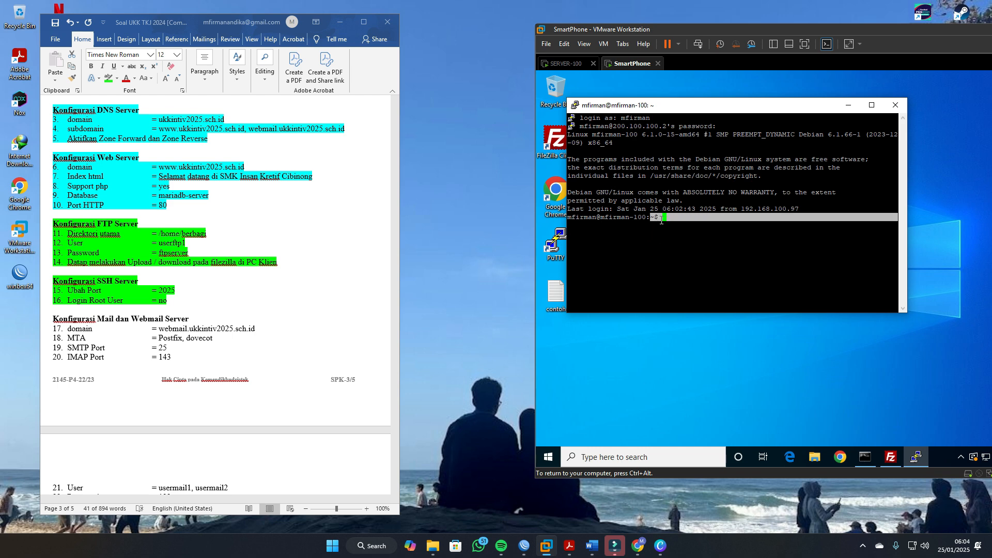
pyautogui.click(660, 221)
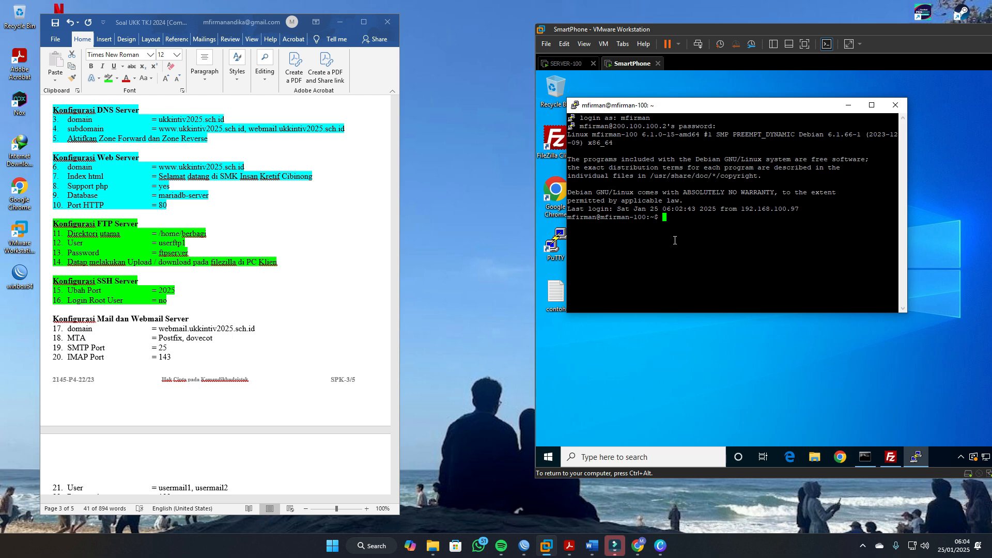
# Step: Switch to root in the SSH session with su and the root password, and compare the root and regular user prompts
pyautogui.write('su')
pyautogui.press('Return')
pyautogui.press('Return')
pyautogui.moveTo(692, 234); pyautogui.dragTo(700, 237)
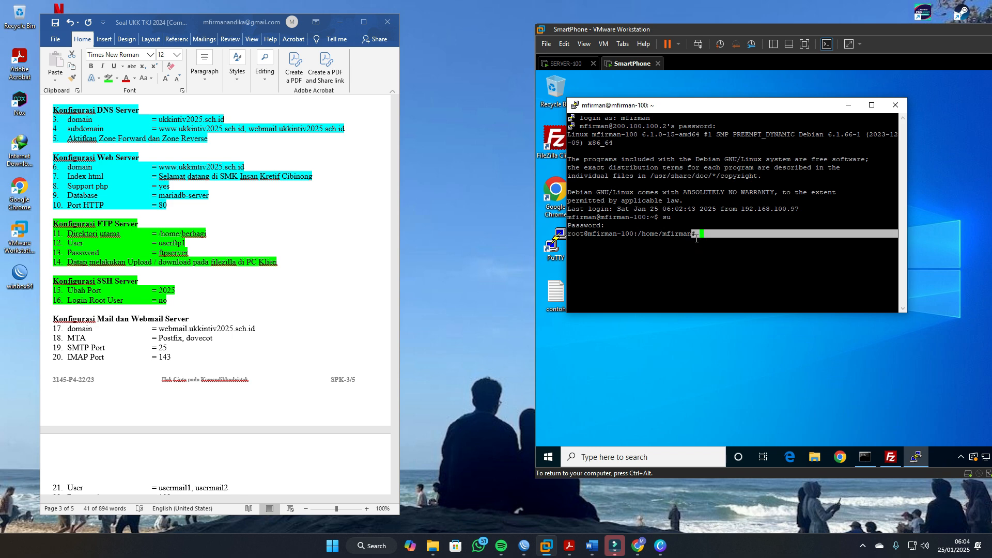
pyautogui.click(699, 237)
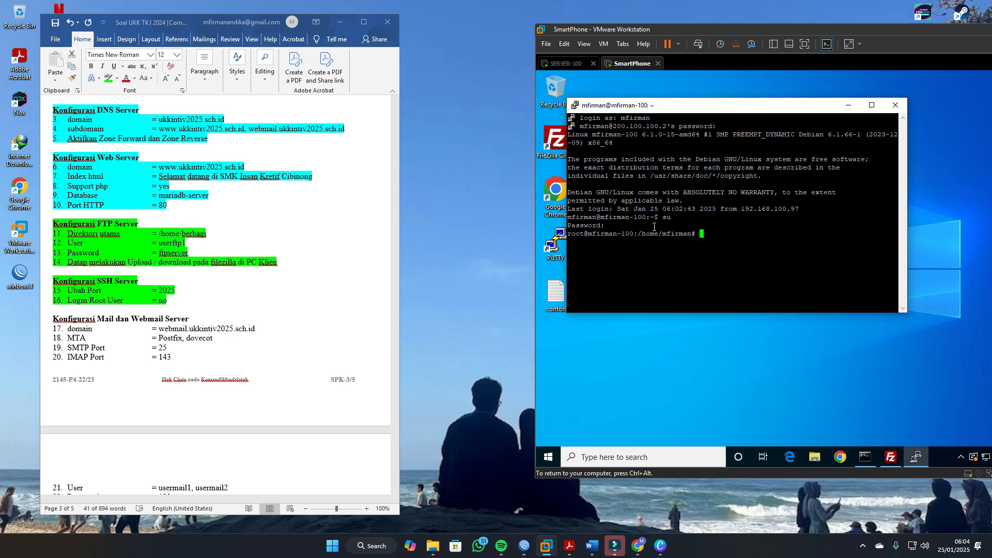
pyautogui.moveTo(651, 220); pyautogui.dragTo(659, 221)
pyautogui.click(659, 221)
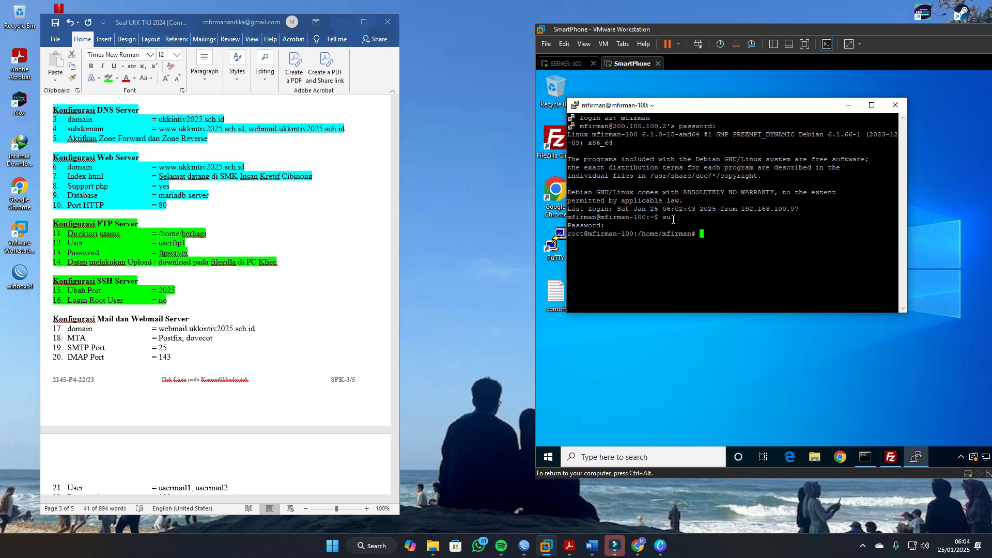